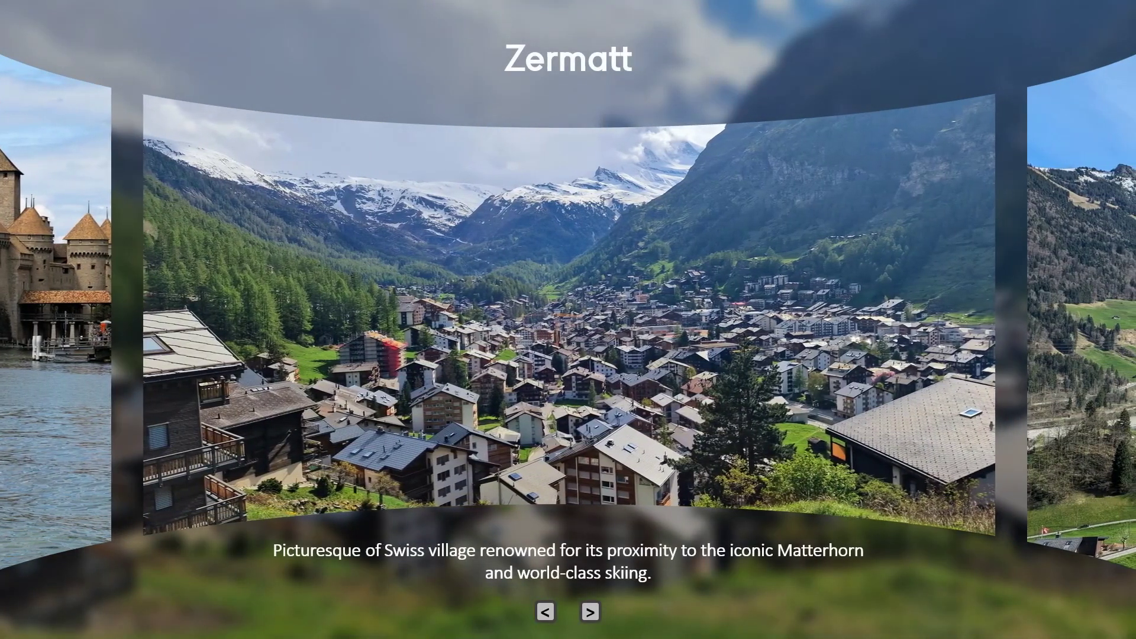
{"action": "key", "text": "Right"}
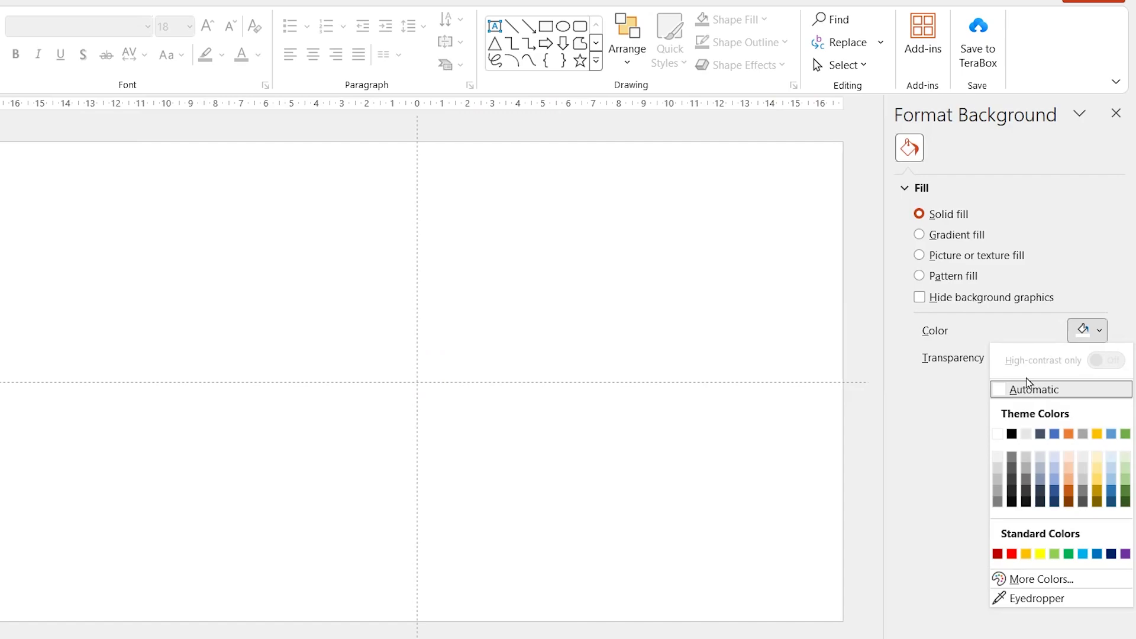
Fill the slide background with a solid light grey
{"action": "left_click", "coordinate": [1022, 456]}
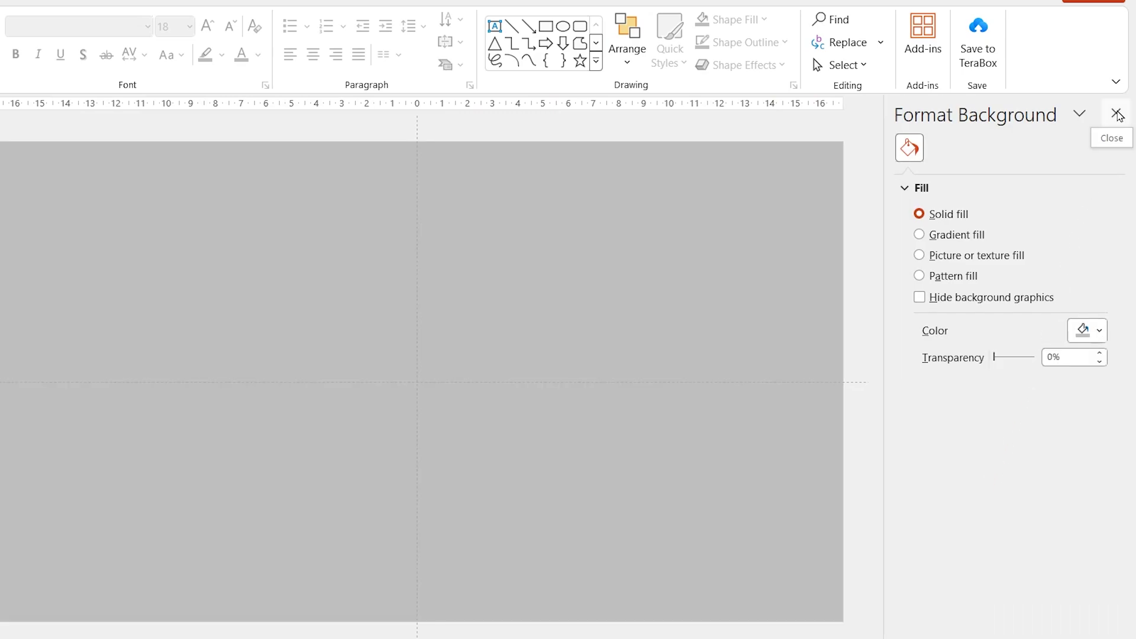
{"action": "left_click", "coordinate": [1117, 114]}
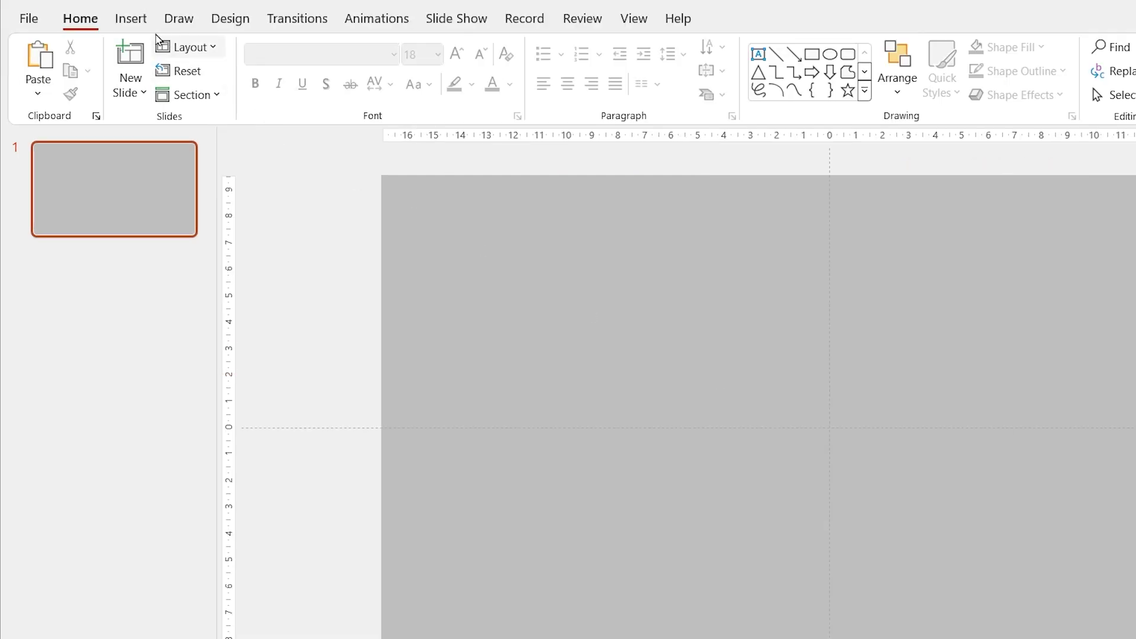
Draw a wide, flat ellipse centred on the slide's upper edge, extending slightly past both sides of the slide
{"action": "left_click", "coordinate": [105, 47]}
{"action": "left_click", "coordinate": [308, 89]}
{"action": "left_click", "coordinate": [372, 145]}
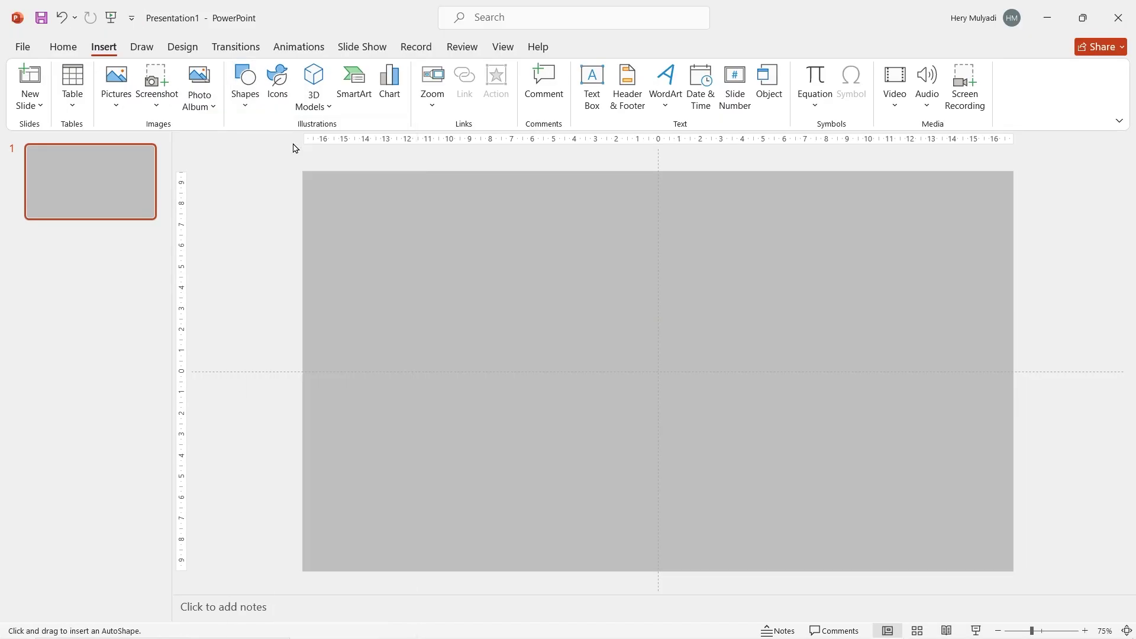
{"action": "scroll", "coordinate": [652, 340], "scroll_direction": "down", "scroll_amount": 6}
{"action": "left_click_drag", "start_coordinate": [624, 287], "coordinate": [1022, 342]}
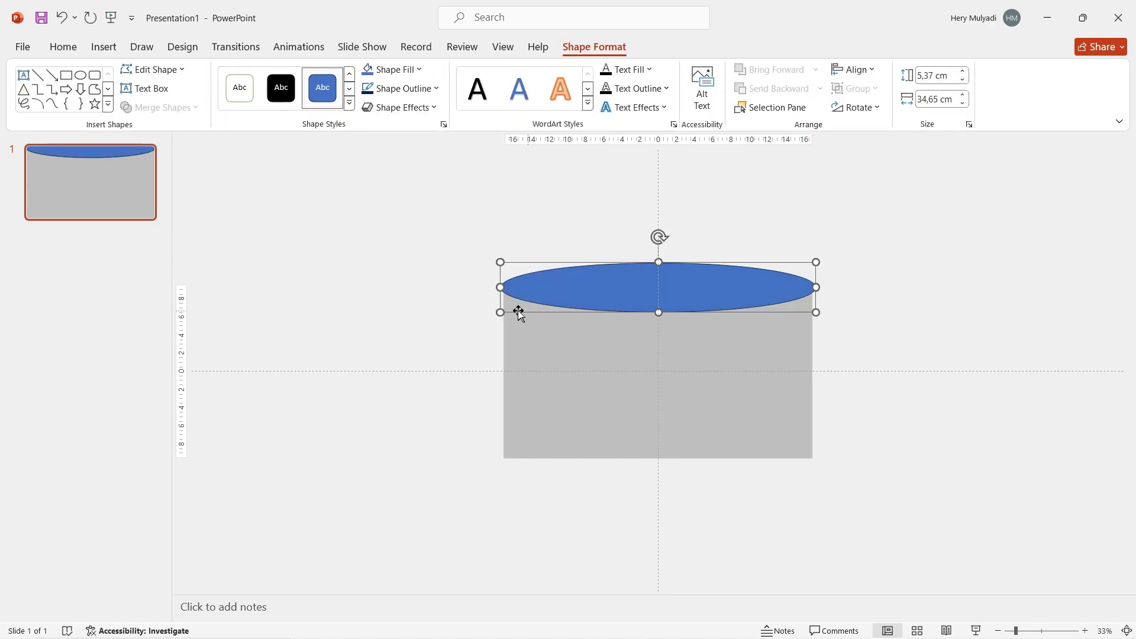
{"action": "left_click_drag", "start_coordinate": [501, 306], "coordinate": [488, 319]}
Duplicate the ellipse and centre the copy on the slide's lower edge, slightly wider than the original
{"action": "key", "text": "ctrl+d"}
{"action": "left_click_drag", "start_coordinate": [664, 291], "coordinate": [662, 456]}
{"action": "left_click", "coordinate": [698, 383]}
Add two horizontal guides and place them along the slide's upper and lower edges
{"action": "right_click", "coordinate": [582, 347]}
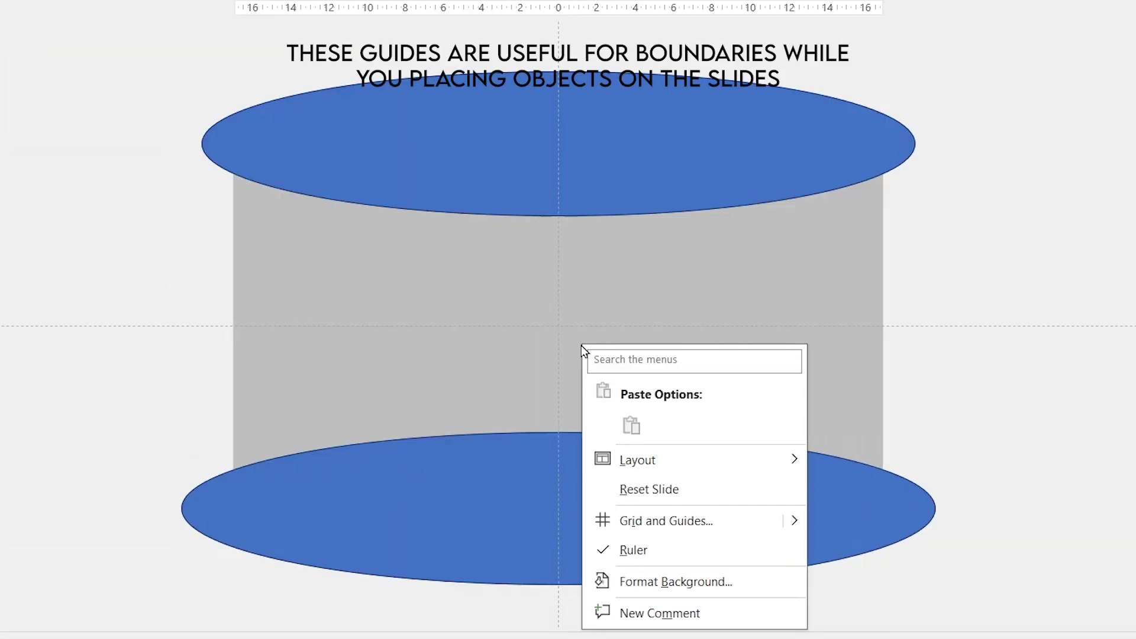
{"action": "mouse_move", "coordinate": [807, 521]}
{"action": "left_click", "coordinate": [839, 550]}
{"action": "right_click", "coordinate": [570, 354]}
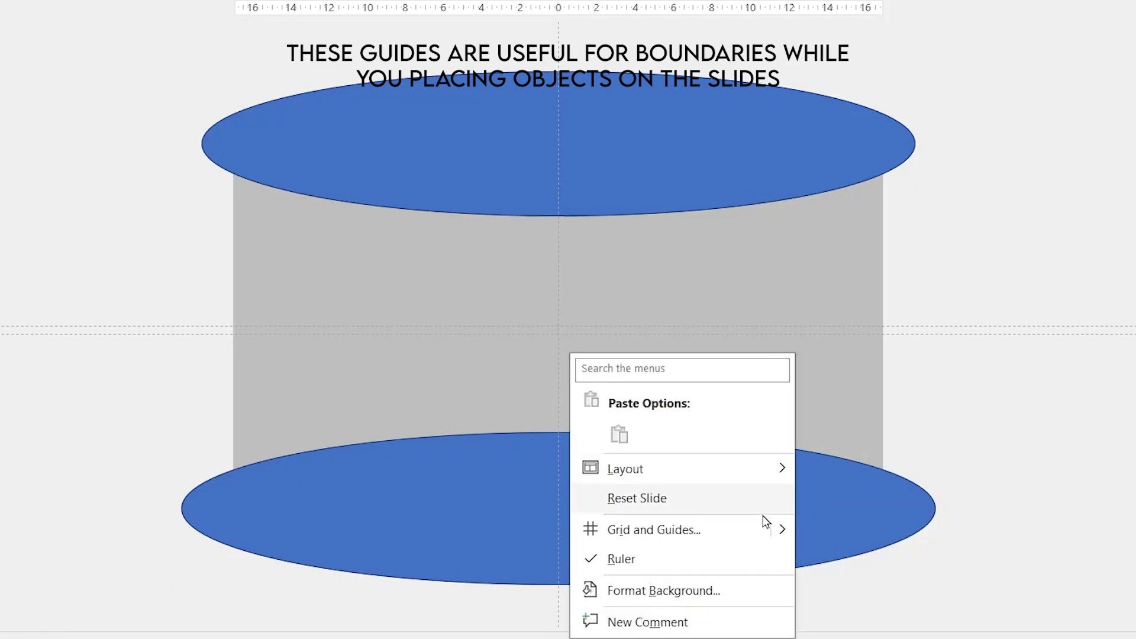
{"action": "mouse_move", "coordinate": [763, 525]}
{"action": "left_click", "coordinate": [839, 558]}
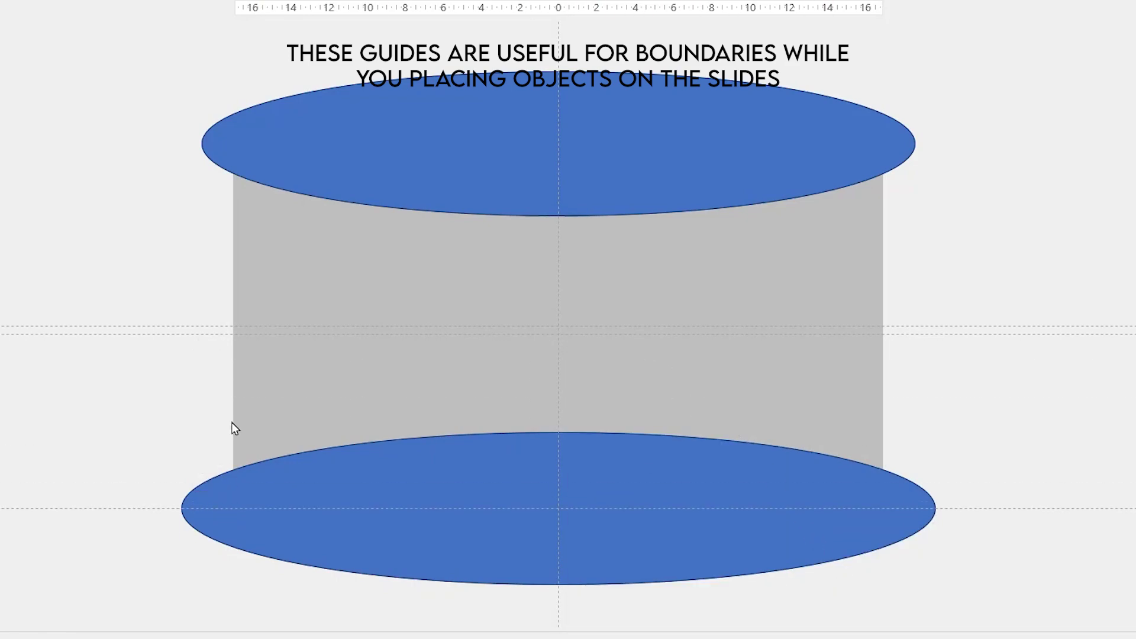
Add two vertical guides and place them along the slide's left and right edges
{"action": "right_click", "coordinate": [297, 402]}
{"action": "mouse_move", "coordinate": [521, 580]}
{"action": "left_click", "coordinate": [553, 555]}
{"action": "right_click", "coordinate": [494, 353]}
{"action": "mouse_move", "coordinate": [690, 525]}
{"action": "left_click", "coordinate": [744, 534]}
{"action": "left_click_drag", "start_coordinate": [575, 47], "coordinate": [575, 47]}
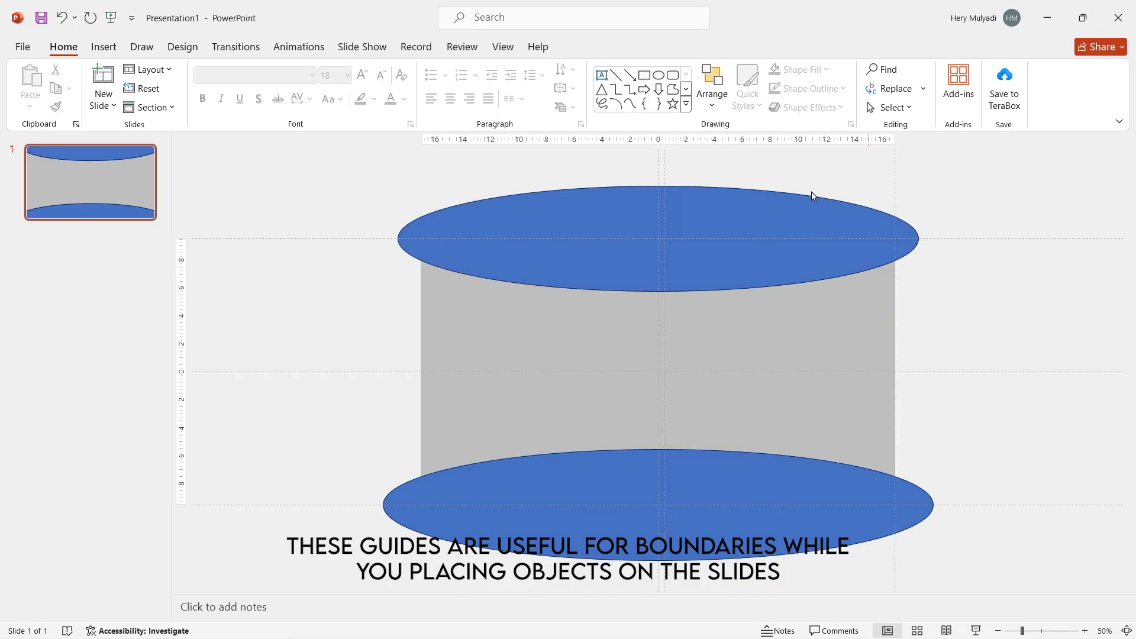
{"action": "left_click_drag", "start_coordinate": [435, 212], "coordinate": [421, 213]}
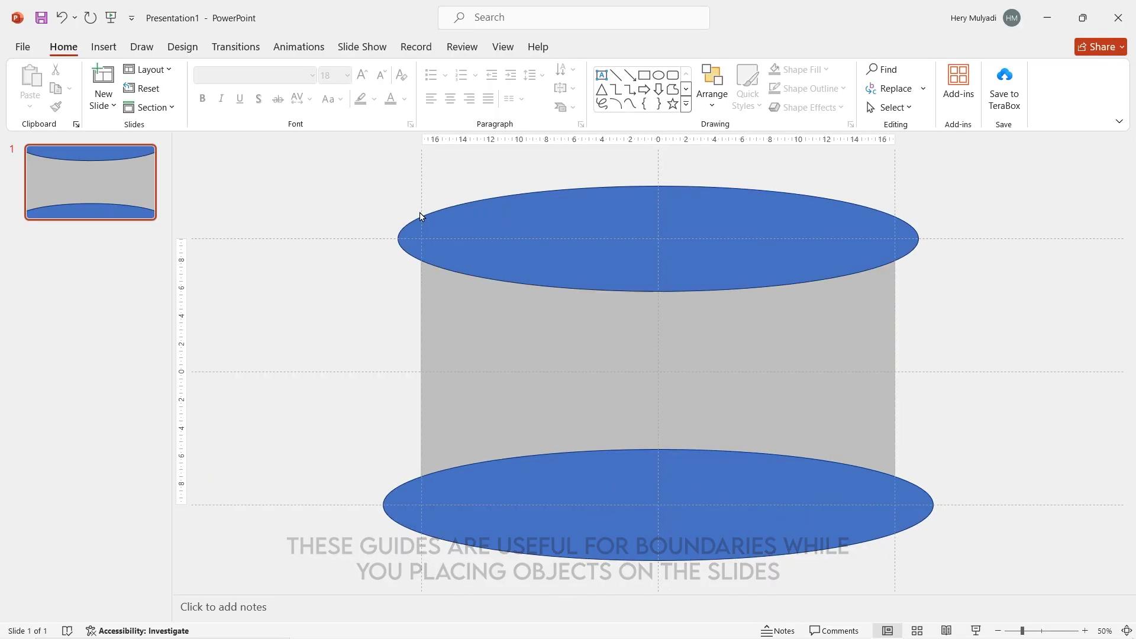
Insert all six pictures from the Top 5 image folder on this device
{"action": "left_click", "coordinate": [98, 50]}
{"action": "left_click", "coordinate": [103, 105]}
{"action": "left_click", "coordinate": [120, 150]}
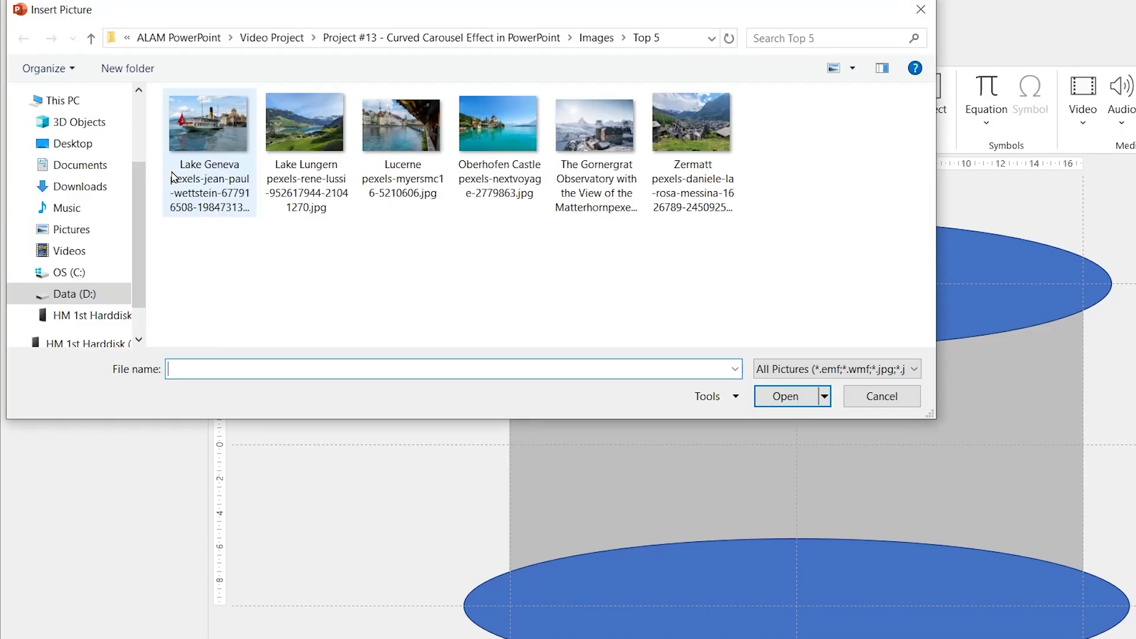
{"action": "left_click", "coordinate": [174, 109]}
{"action": "left_click", "coordinate": [573, 116], "text": "shift"}
{"action": "left_click", "coordinate": [785, 396]}
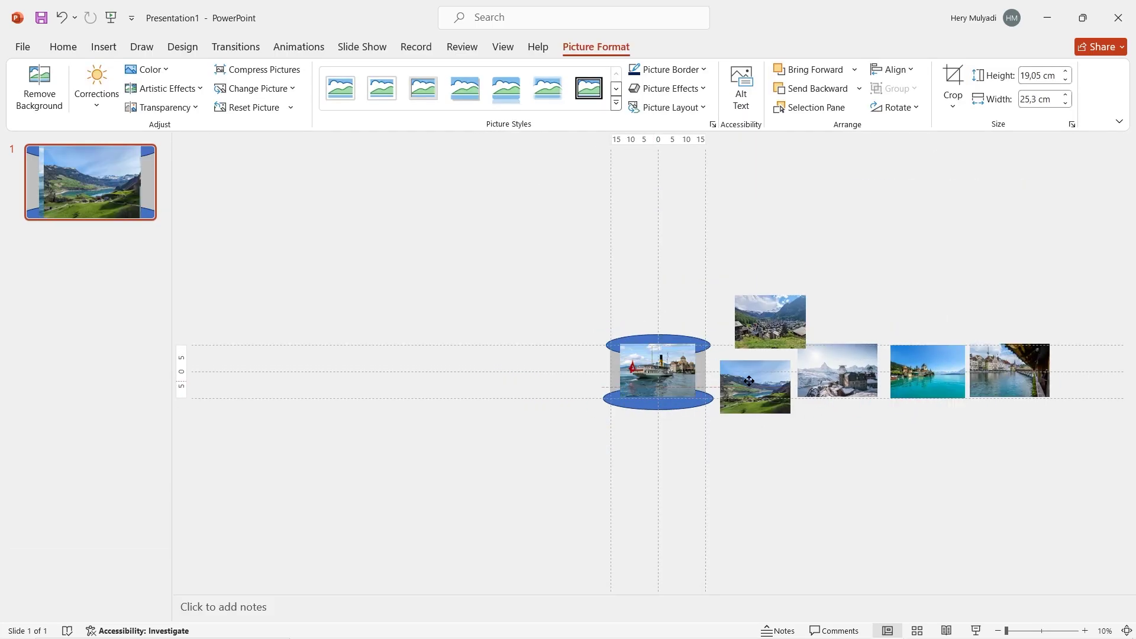
Arrange the six pictures in one row, starting with the Lake Geneva picture on the slide and continuing to its right
{"action": "left_click_drag", "start_coordinate": [750, 381], "coordinate": [753, 366]}
{"action": "left_click_drag", "start_coordinate": [769, 322], "coordinate": [693, 372]}
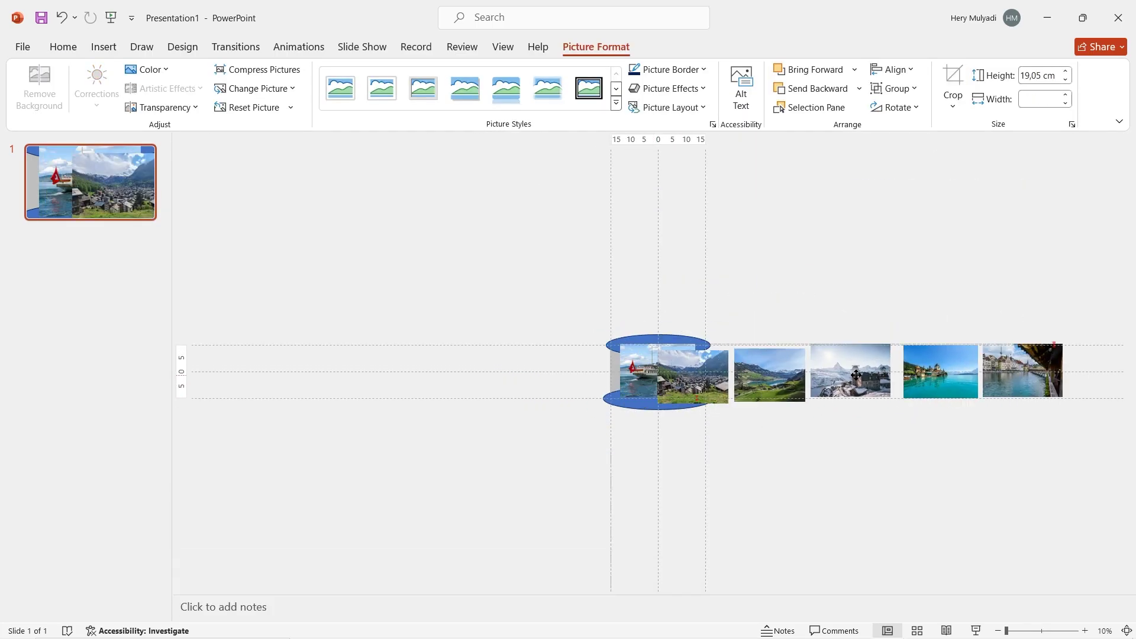
{"action": "scroll", "coordinate": [592, 326], "scroll_direction": "up", "scroll_amount": 3}
{"action": "scroll", "coordinate": [904, 558], "scroll_direction": "down", "scroll_amount": 3}
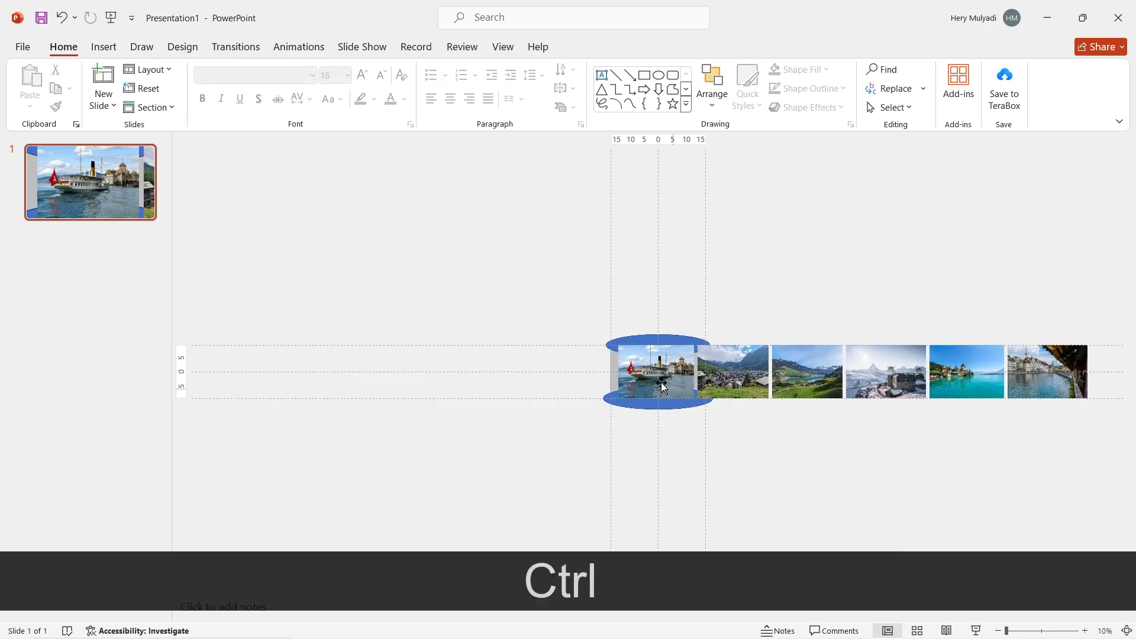
Select all six pictures together and send them behind the two blue ellipses
{"action": "left_click", "coordinate": [669, 382], "text": "ctrl"}
{"action": "left_click", "coordinate": [720, 383], "text": "ctrl"}
{"action": "left_click", "coordinate": [797, 384], "text": "ctrl"}
{"action": "left_click", "coordinate": [881, 384], "text": "ctrl"}
{"action": "left_click", "coordinate": [963, 385], "text": "ctrl"}
{"action": "left_click", "coordinate": [1040, 386], "text": "ctrl"}
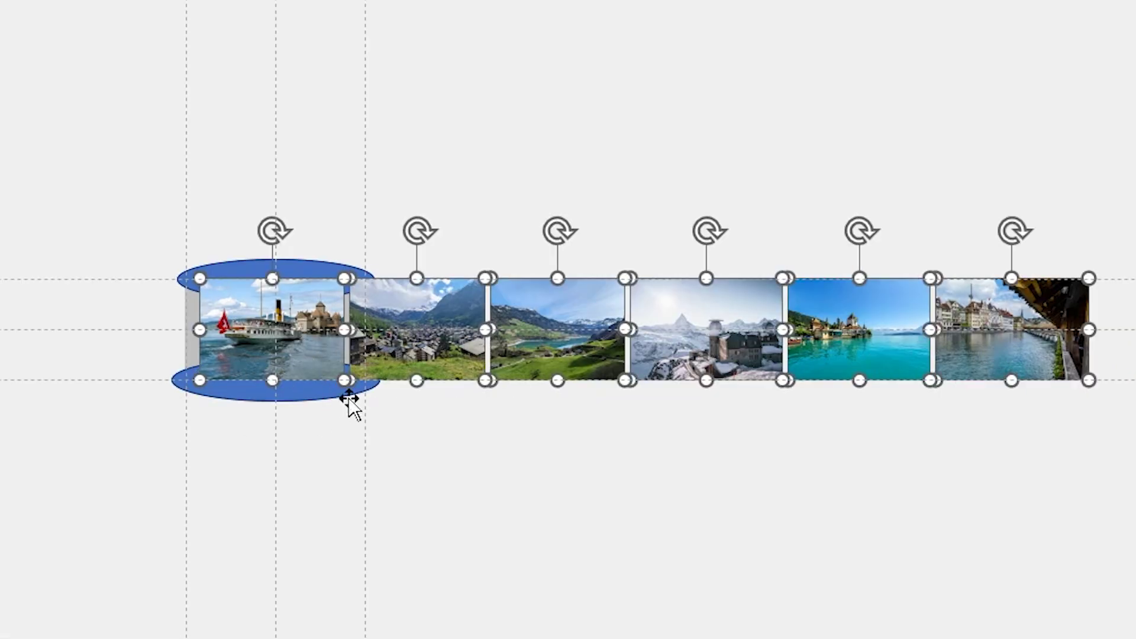
{"action": "left_click", "coordinate": [314, 29]}
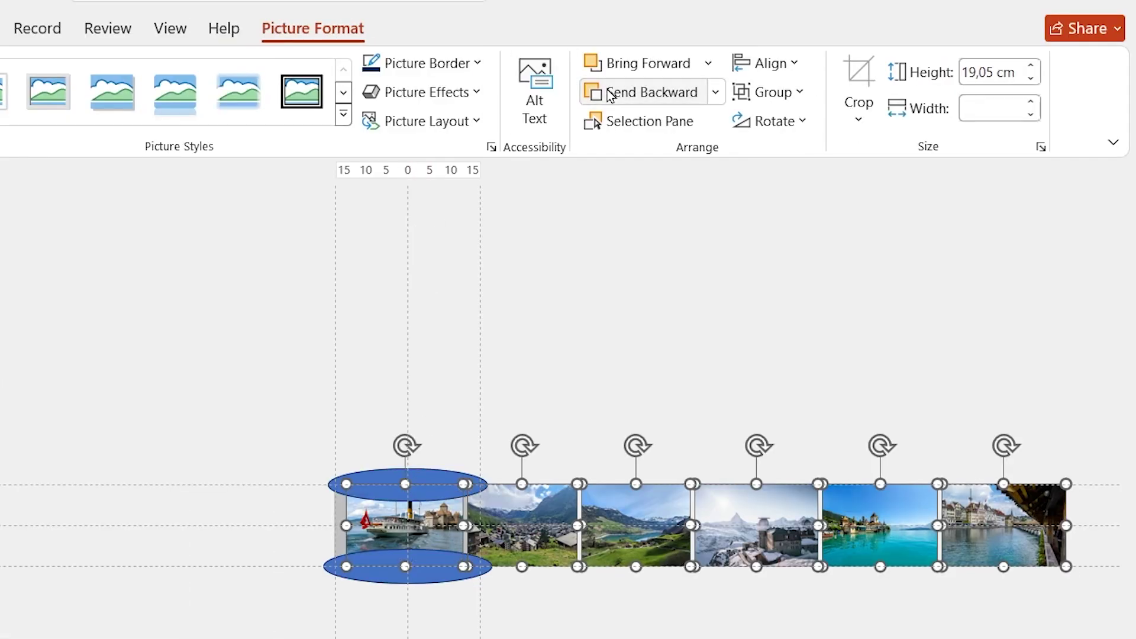
{"action": "left_click", "coordinate": [611, 94]}
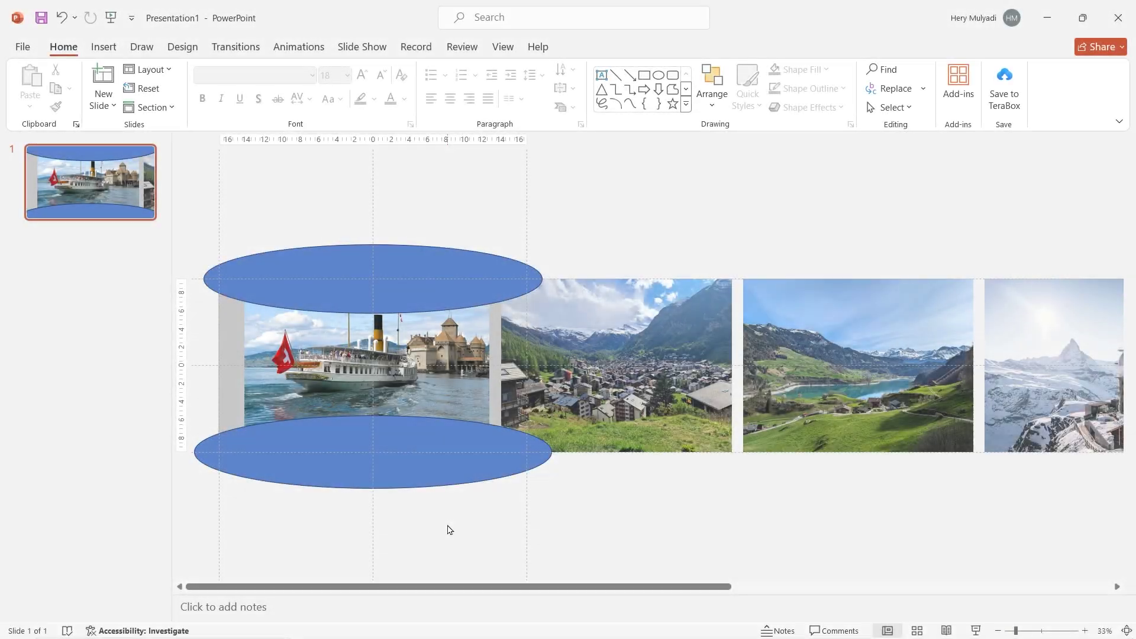
Add a centred text box on the upper ellipse with the title "Lake Geneva and Chillon Castle"
{"action": "left_click", "coordinate": [367, 403]}
{"action": "scroll", "coordinate": [363, 401], "scroll_direction": "up", "scroll_amount": 3}
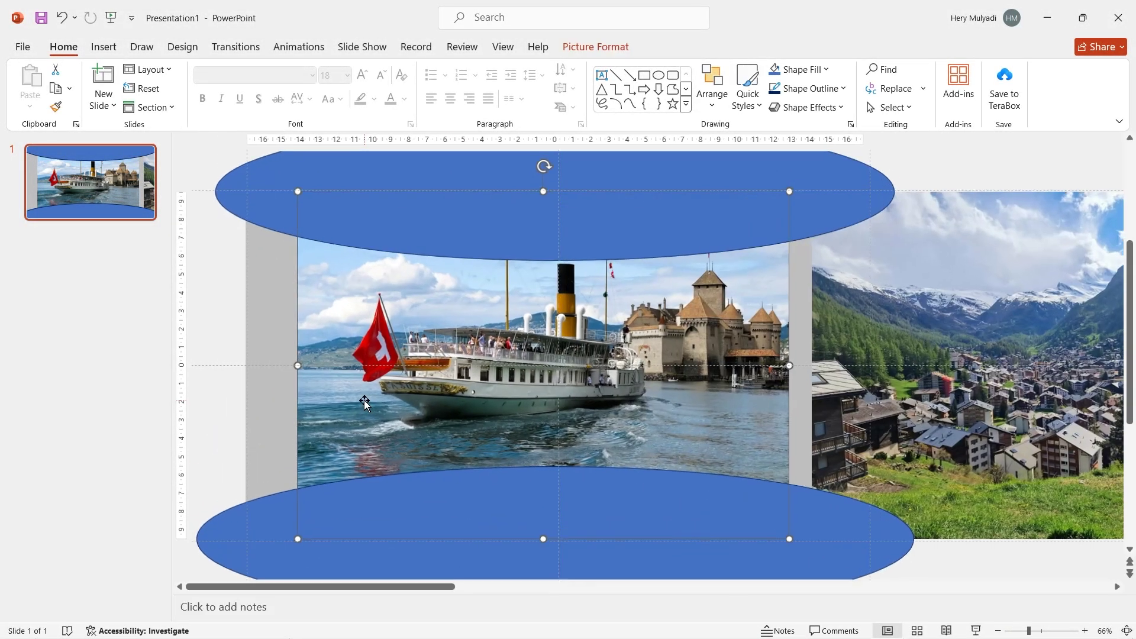
{"action": "left_click", "coordinate": [104, 47]}
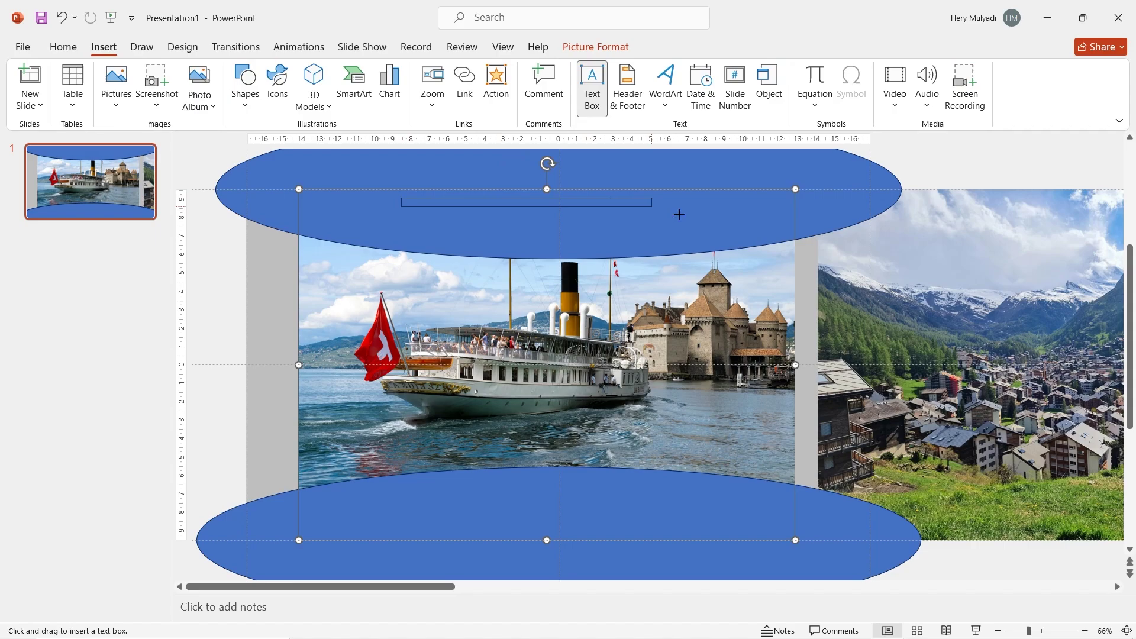
{"action": "type", "text": "Lake Geneva and Chillon Castle"}
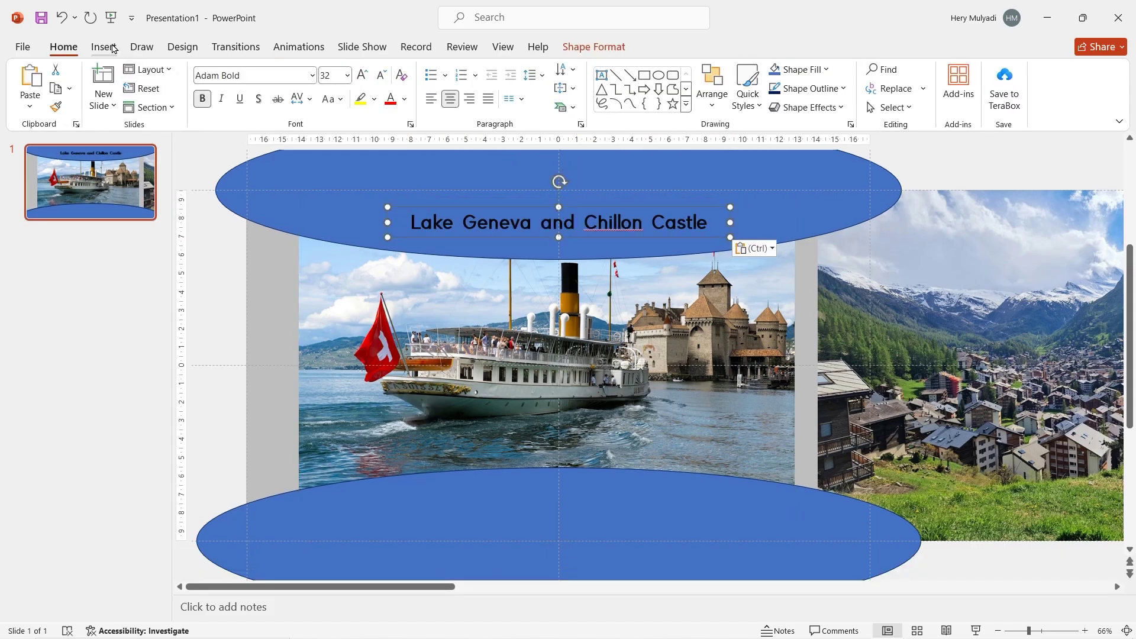
Add a text box on the lower ellipse reading "Lake Geneva and Chillon Castle together create a stunning blend of natural beauty and historic charm."
{"action": "left_click", "coordinate": [104, 47]}
{"action": "left_click_drag", "start_coordinate": [704, 510], "coordinate": [702, 513]}
{"action": "type", "text": "Lake Geneva and Chillon Castle together create a stunning blend of natural beauty and historic charm."}
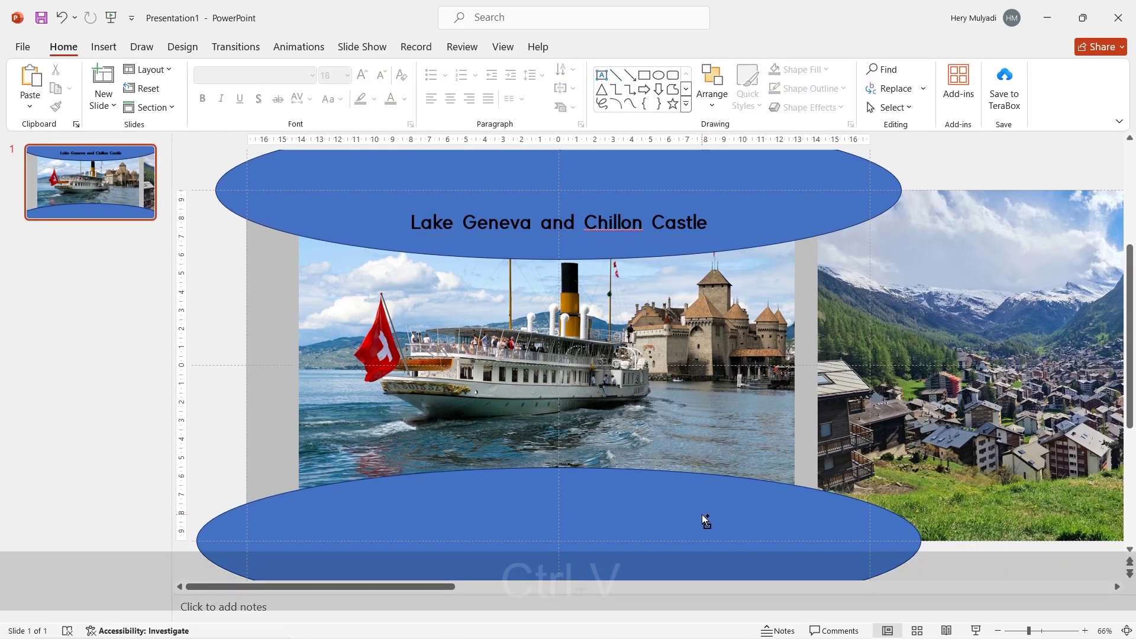
Draw a small rounded square, about 0.72 by 0.77 cm, below the description text on the lower ellipse
{"action": "left_click", "coordinate": [117, 52]}
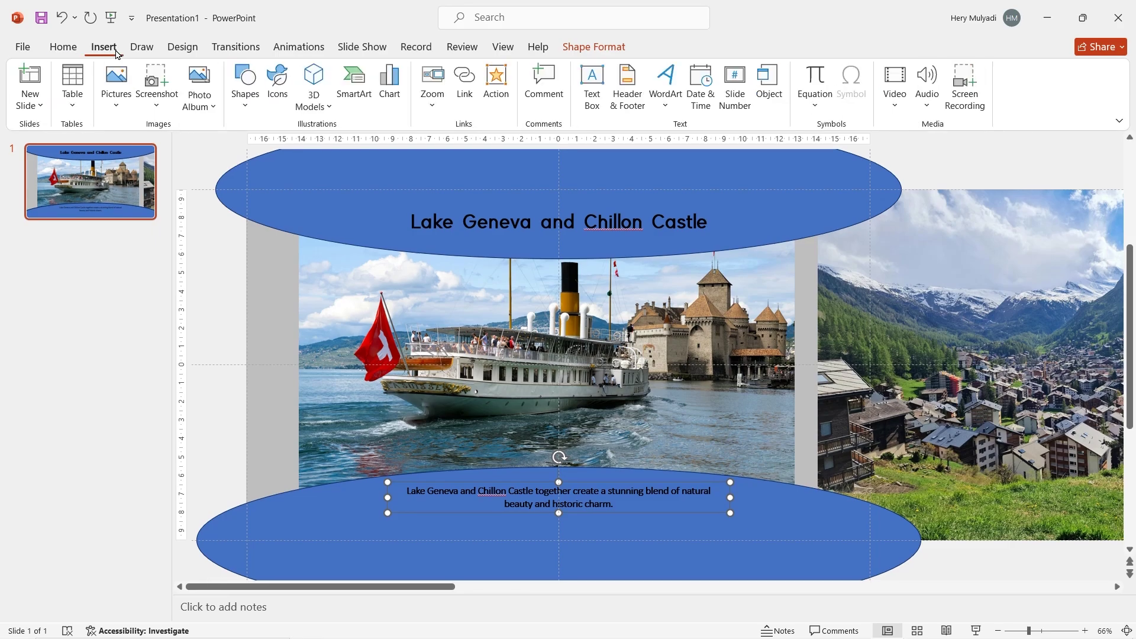
{"action": "left_click", "coordinate": [247, 105]}
{"action": "left_click", "coordinate": [256, 246]}
{"action": "left_click_drag", "start_coordinate": [552, 536], "coordinate": [553, 537]}
{"action": "scroll", "coordinate": [652, 449], "scroll_direction": "up", "scroll_amount": 10}
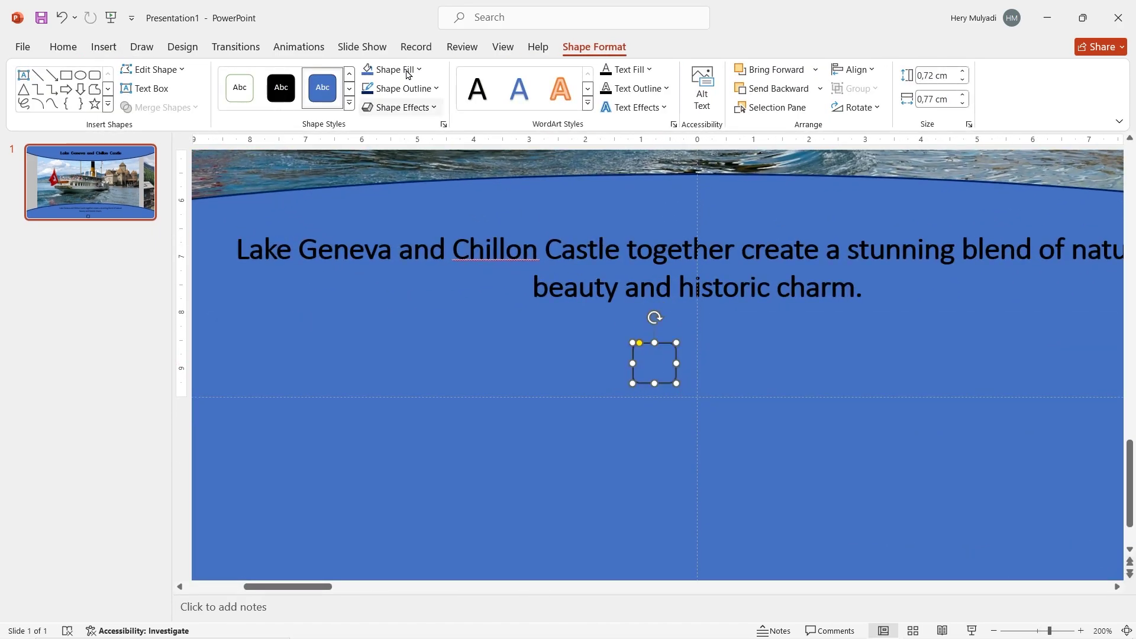
Give the small rounded square a dark grey 1½ pt outline and a light grey fill
{"action": "left_click", "coordinate": [391, 90]}
{"action": "left_click", "coordinate": [377, 197]}
{"action": "left_click", "coordinate": [417, 90]}
{"action": "mouse_move", "coordinate": [414, 343]}
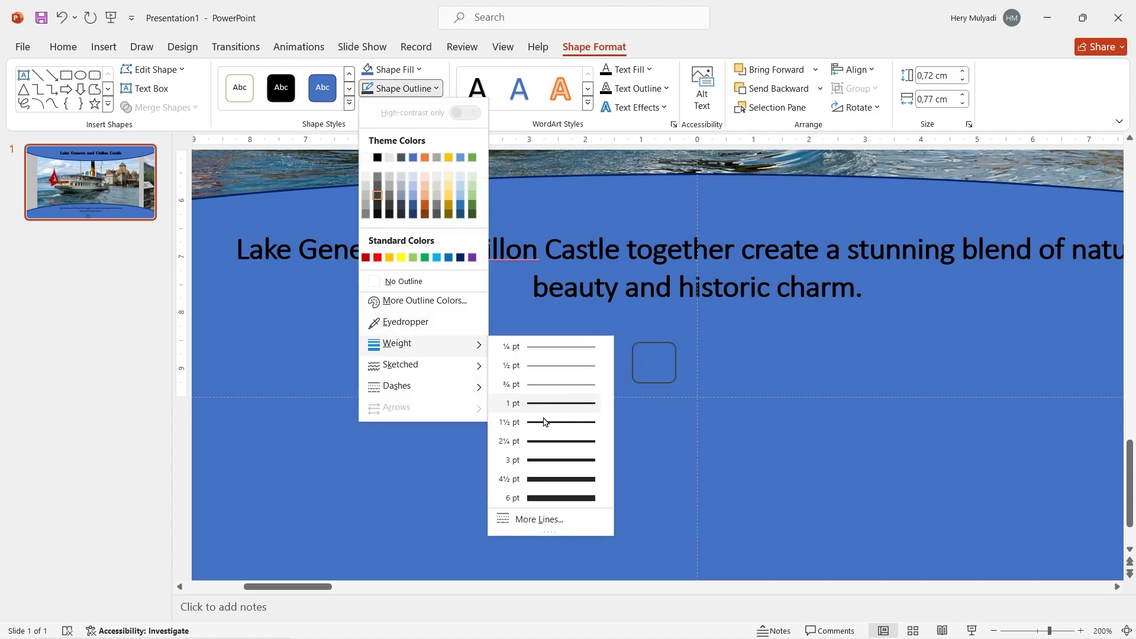
{"action": "left_click", "coordinate": [543, 420]}
{"action": "left_click", "coordinate": [404, 73]}
{"action": "left_click", "coordinate": [371, 160]}
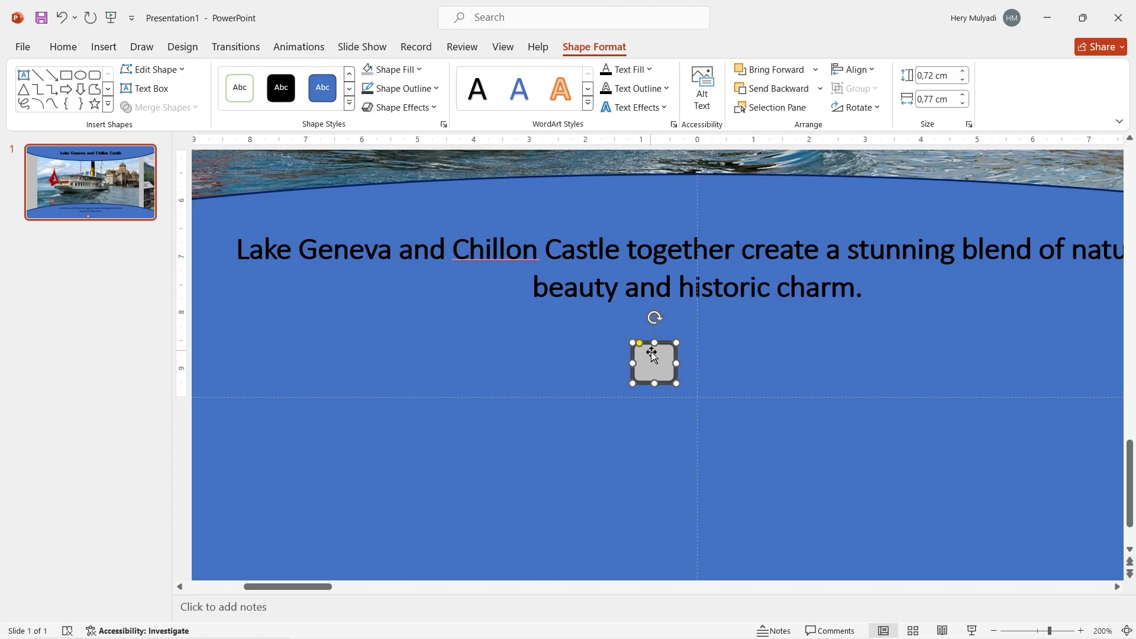
Label the rounded square "<" in bold black text
{"action": "type", "text": "<"}
{"action": "double_click", "coordinate": [652, 365]}
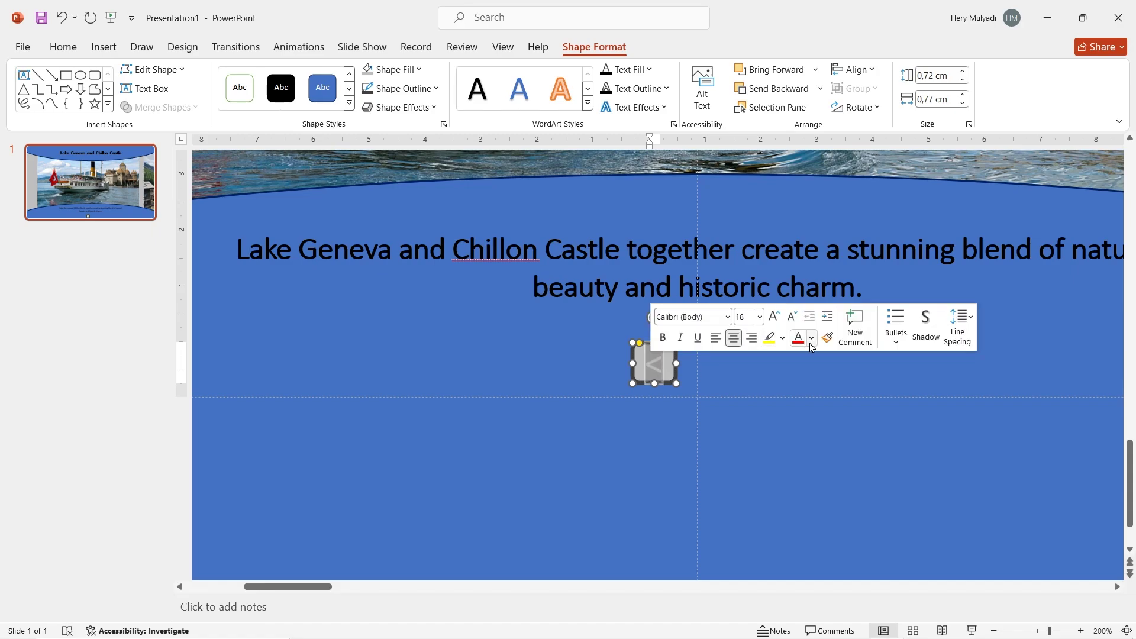
{"action": "left_click", "coordinate": [812, 338]}
{"action": "left_click", "coordinate": [810, 407]}
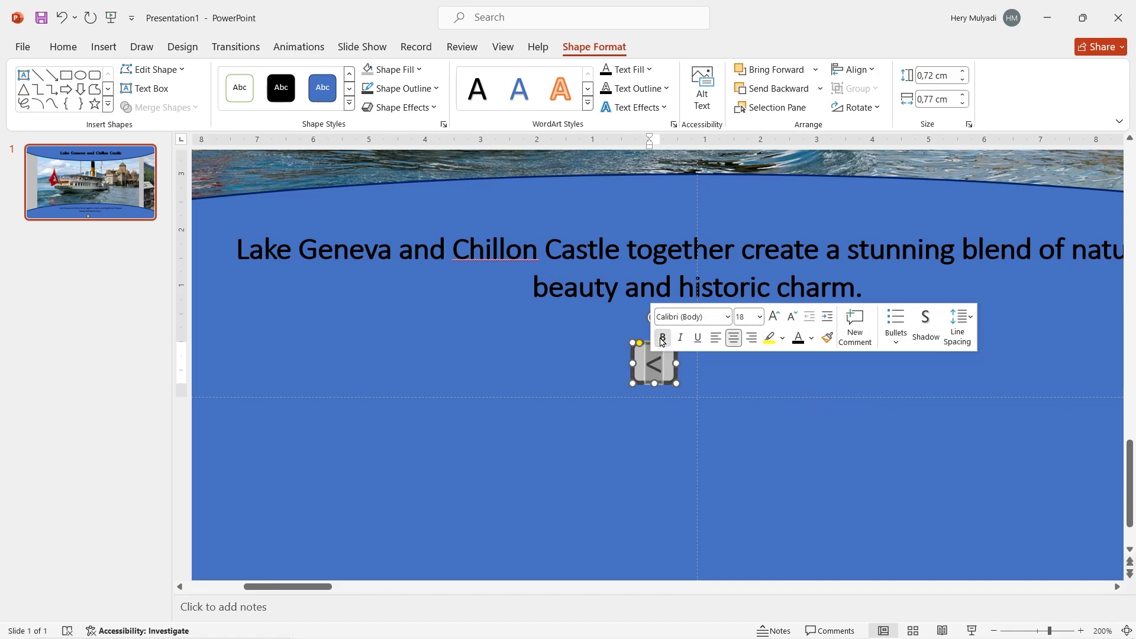
Shrink the button to about 0.6 by 0.59 cm, duplicate it to the right and label the copy ">"
{"action": "left_click_drag", "start_coordinate": [632, 384], "coordinate": [735, 353]}
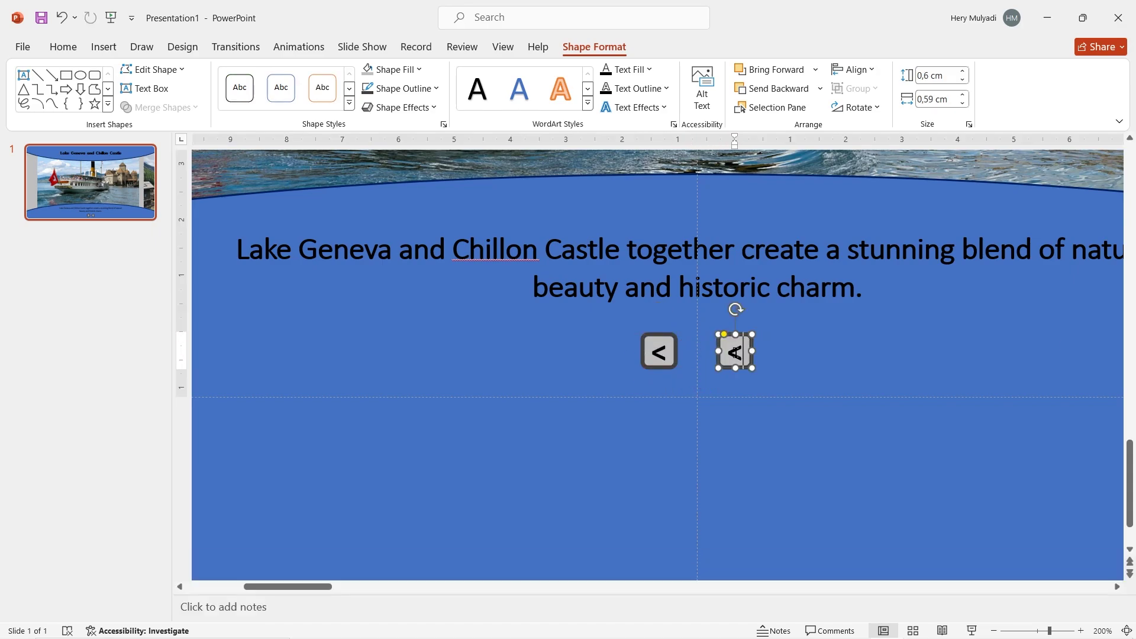
{"action": "type", "text": ">"}
{"action": "double_click", "coordinate": [734, 354]}
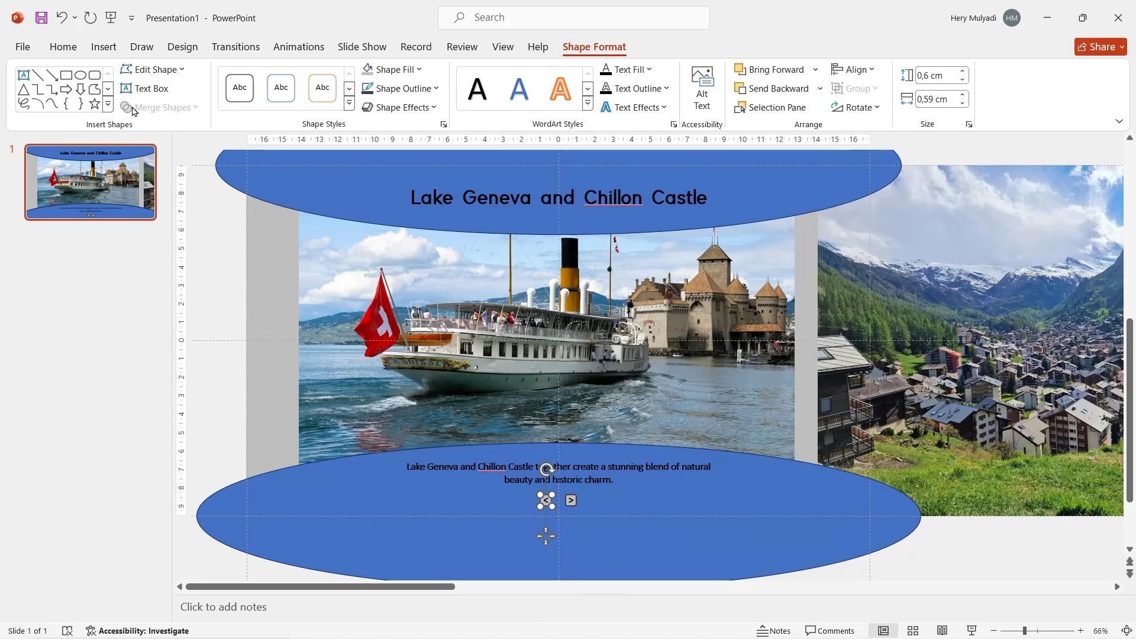
Assign the "<" button a mouse-click action that hyperlinks to the previous slide
{"action": "left_click", "coordinate": [104, 46]}
{"action": "left_click", "coordinate": [496, 87]}
{"action": "left_click", "coordinate": [502, 267]}
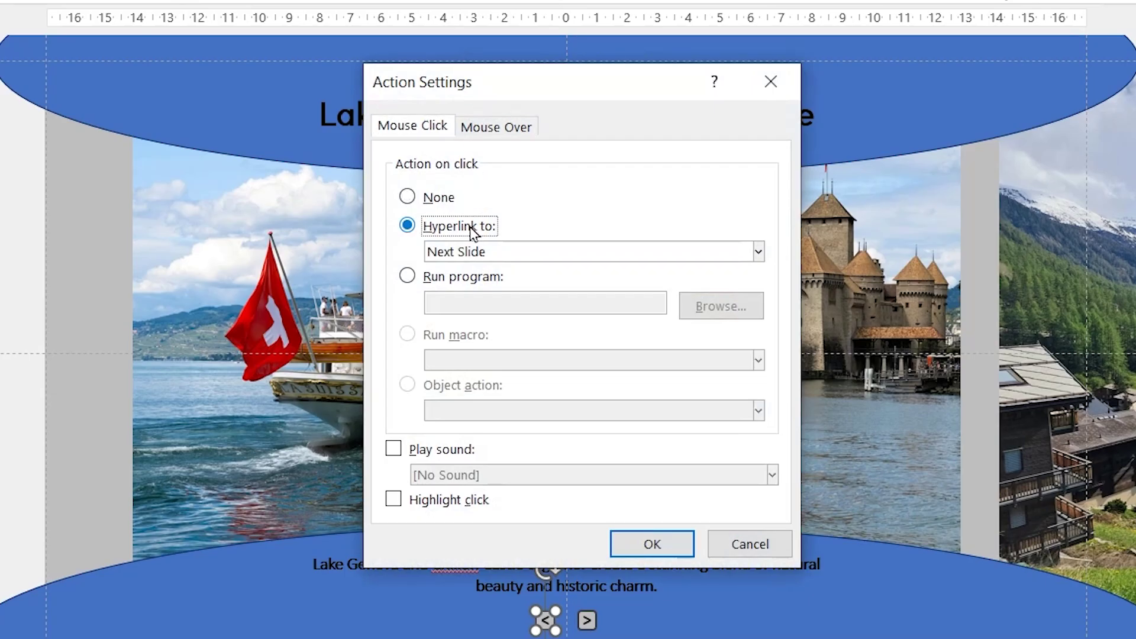
{"action": "left_click", "coordinate": [499, 258]}
{"action": "left_click", "coordinate": [500, 302]}
{"action": "left_click", "coordinate": [632, 553]}
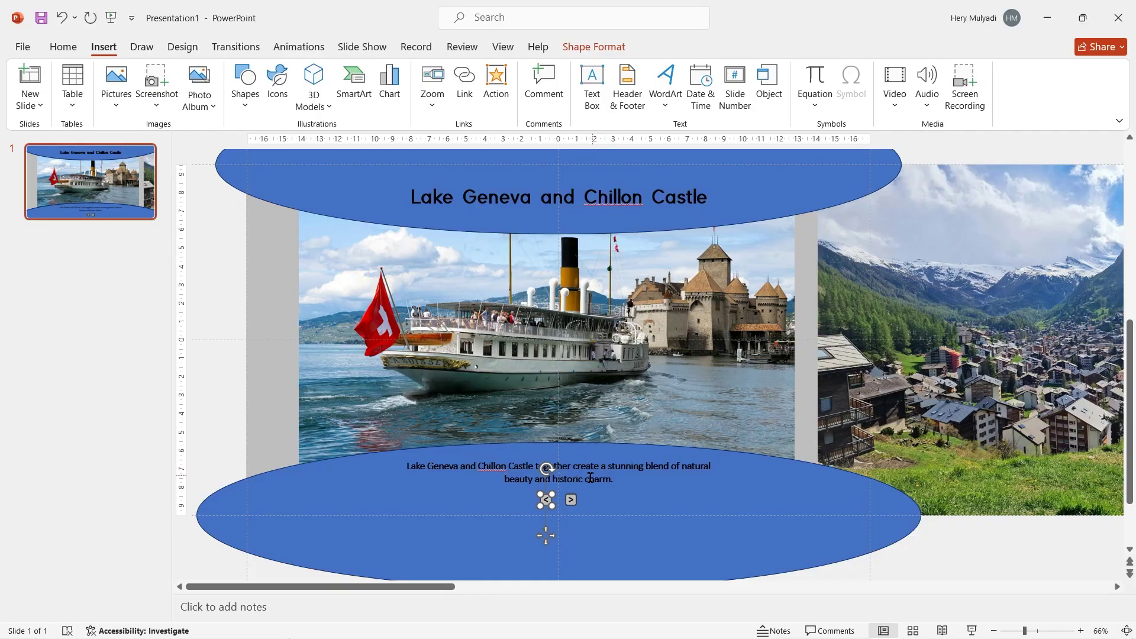
Assign the ">" button a mouse-click action that hyperlinks to the next slide
{"action": "left_click", "coordinate": [484, 76]}
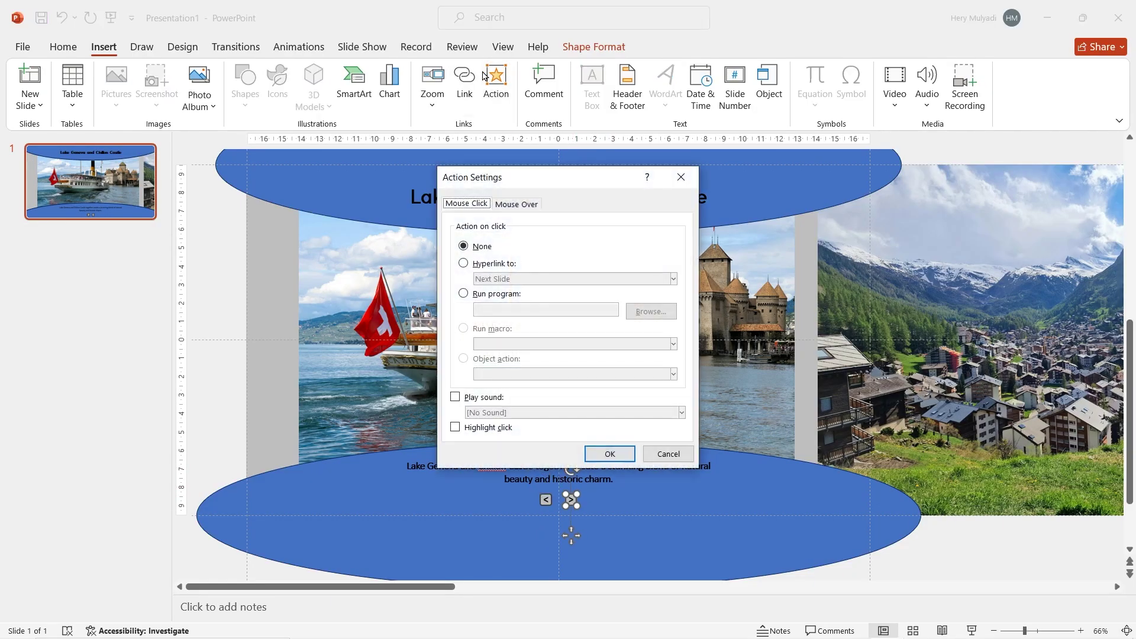
{"action": "left_click", "coordinate": [491, 264]}
{"action": "left_click", "coordinate": [497, 279]}
{"action": "left_click", "coordinate": [502, 296]}
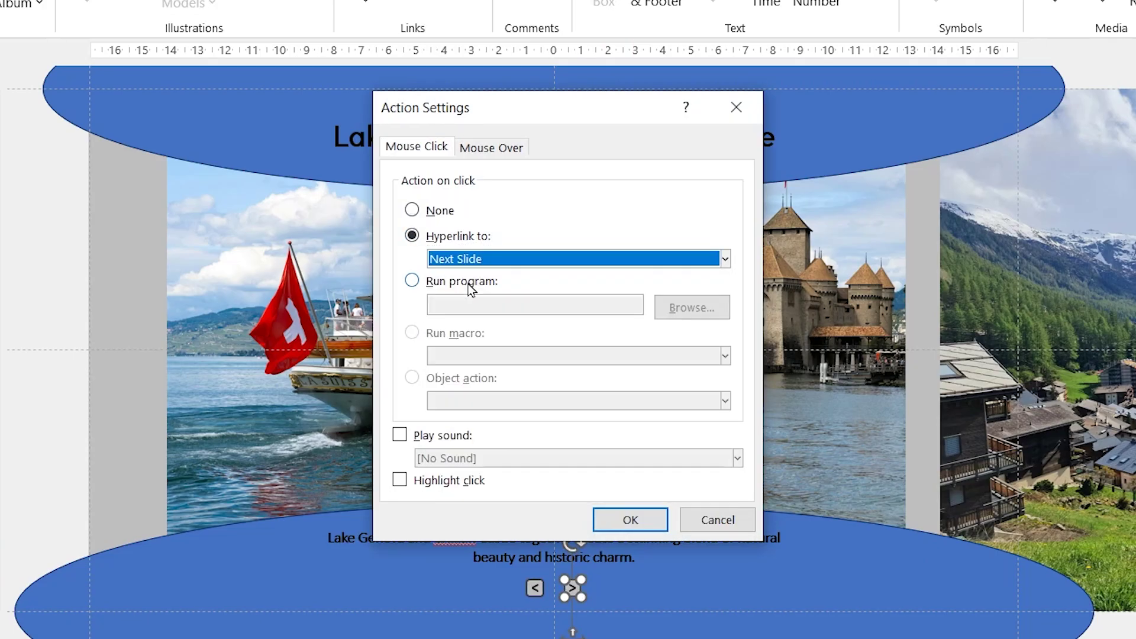
{"action": "left_click", "coordinate": [633, 521]}
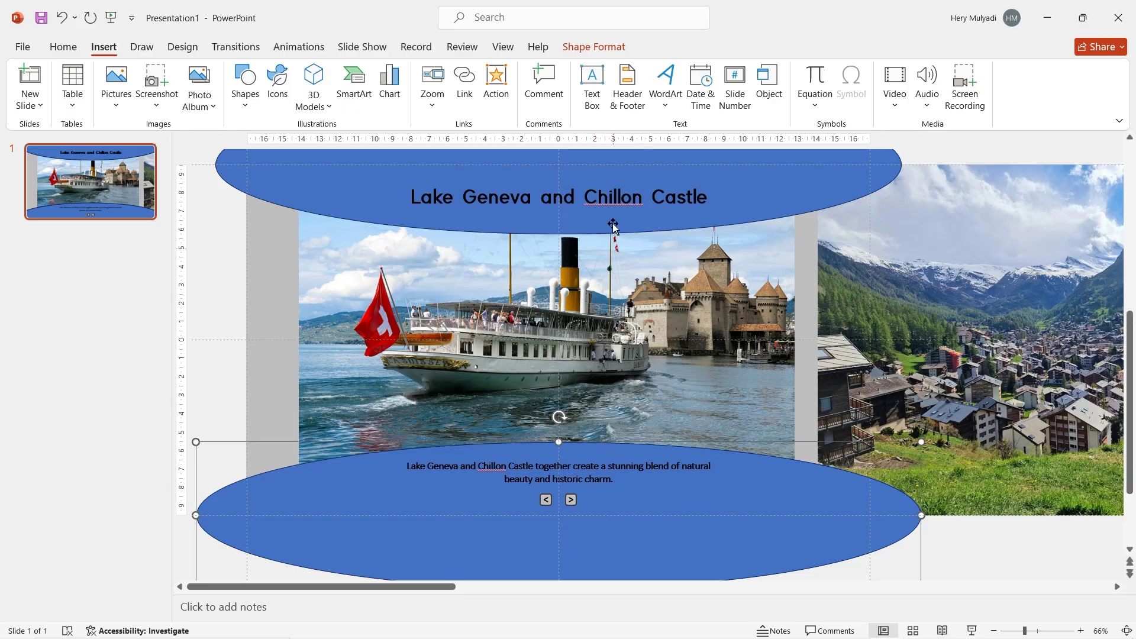
Give both ellipses a slide background fill and remove their outlines
{"action": "left_click", "coordinate": [600, 166], "text": "ctrl"}
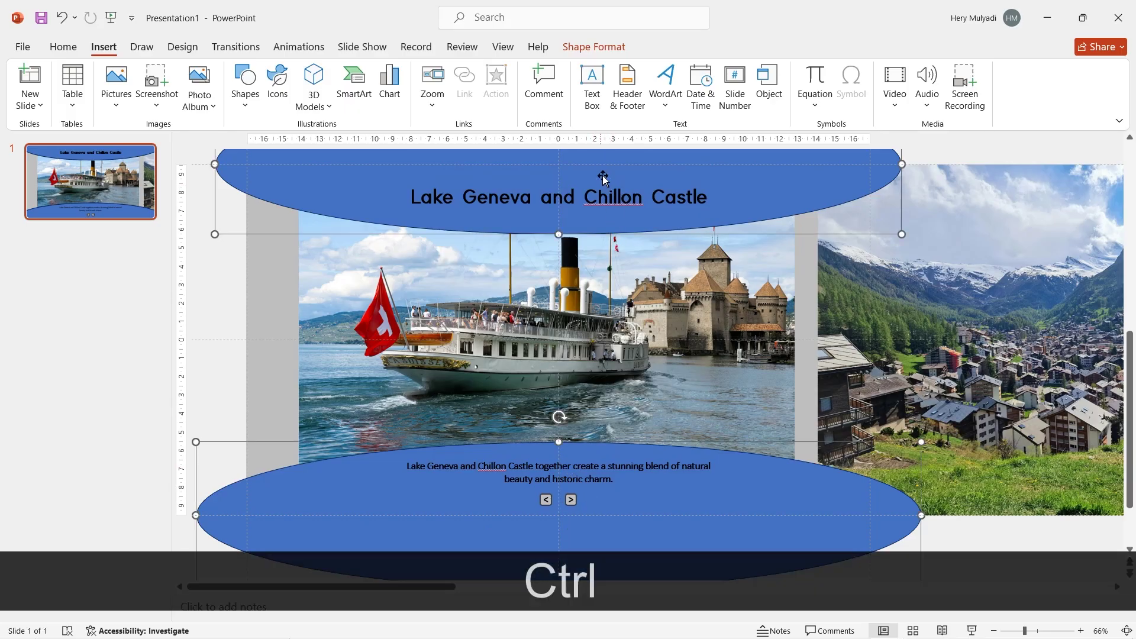
{"action": "right_click", "coordinate": [619, 500]}
{"action": "left_click", "coordinate": [656, 467]}
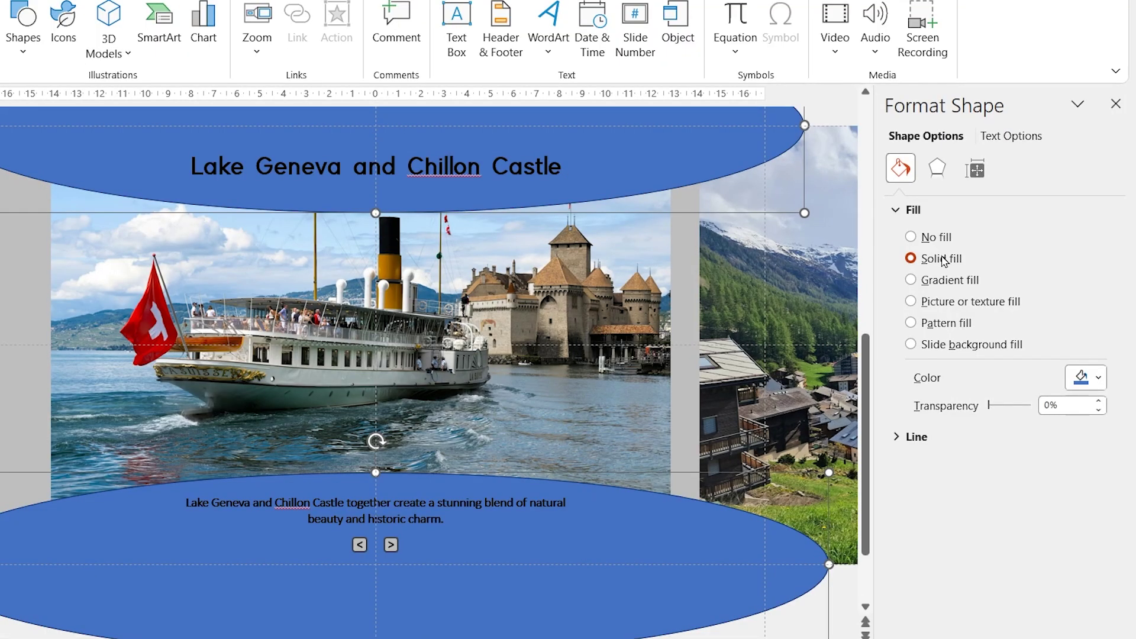
{"action": "left_click", "coordinate": [977, 344]}
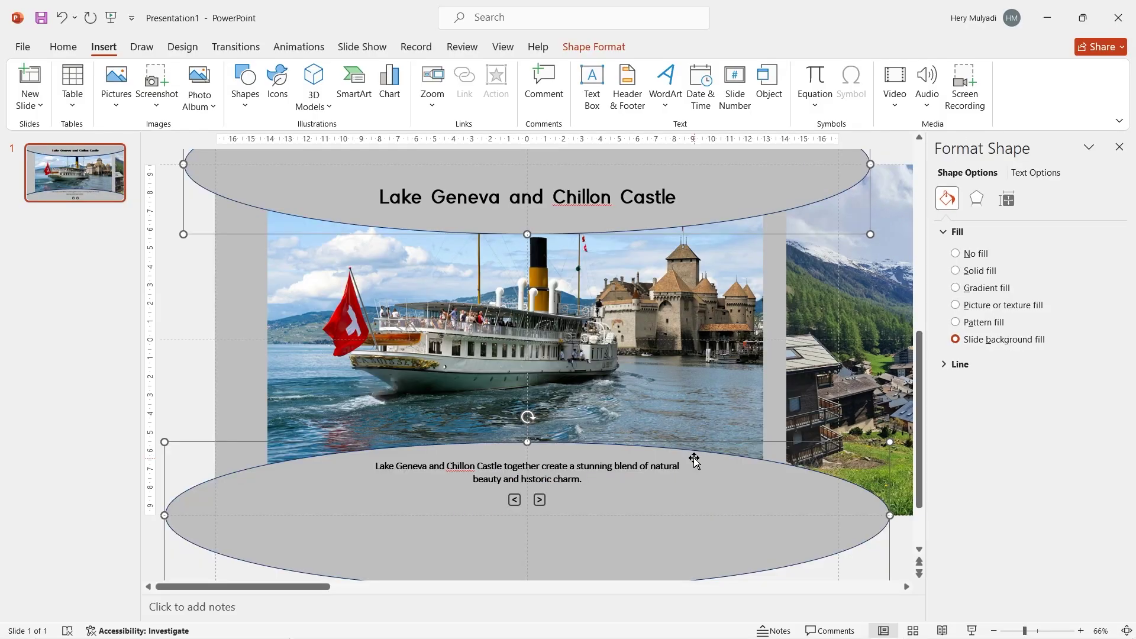
{"action": "left_click", "coordinate": [955, 364]}
{"action": "left_click", "coordinate": [955, 389]}
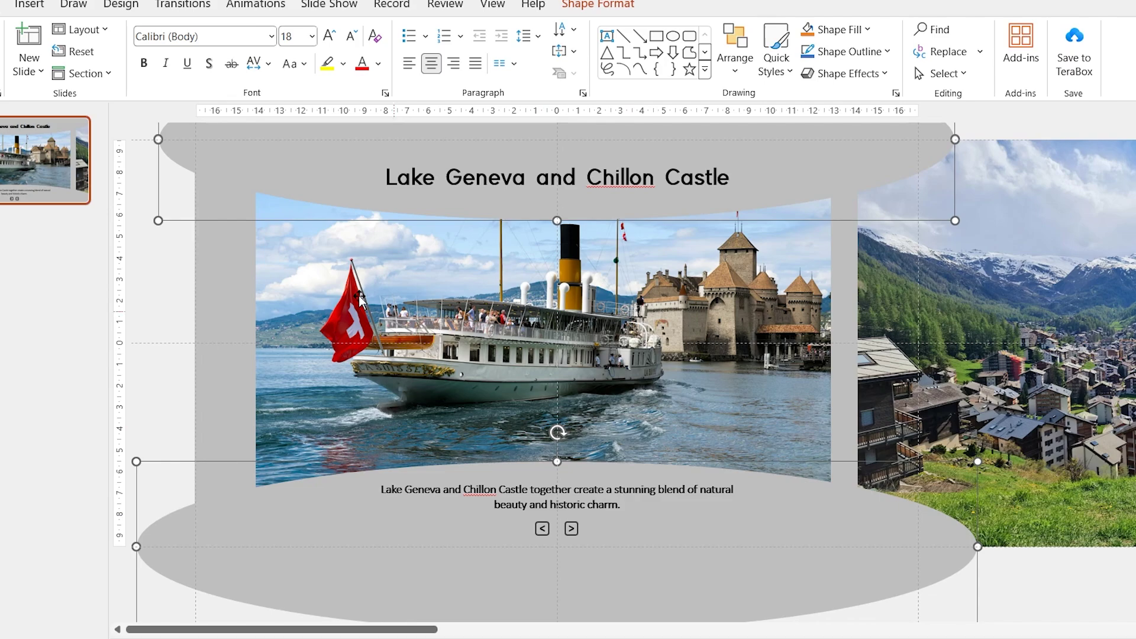
Copy the Lake Geneva ship picture and use it from the clipboard as the slide's background picture fill
{"action": "left_click", "coordinate": [338, 335]}
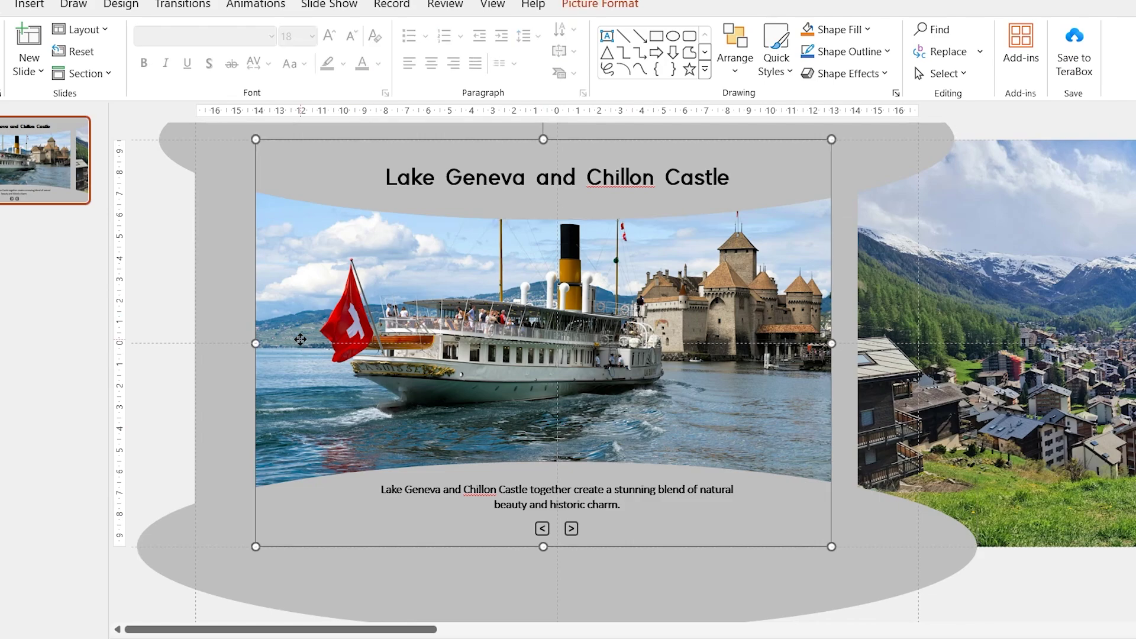
{"action": "right_click", "coordinate": [300, 339]}
{"action": "key", "text": "Escape"}
{"action": "left_click", "coordinate": [229, 311]}
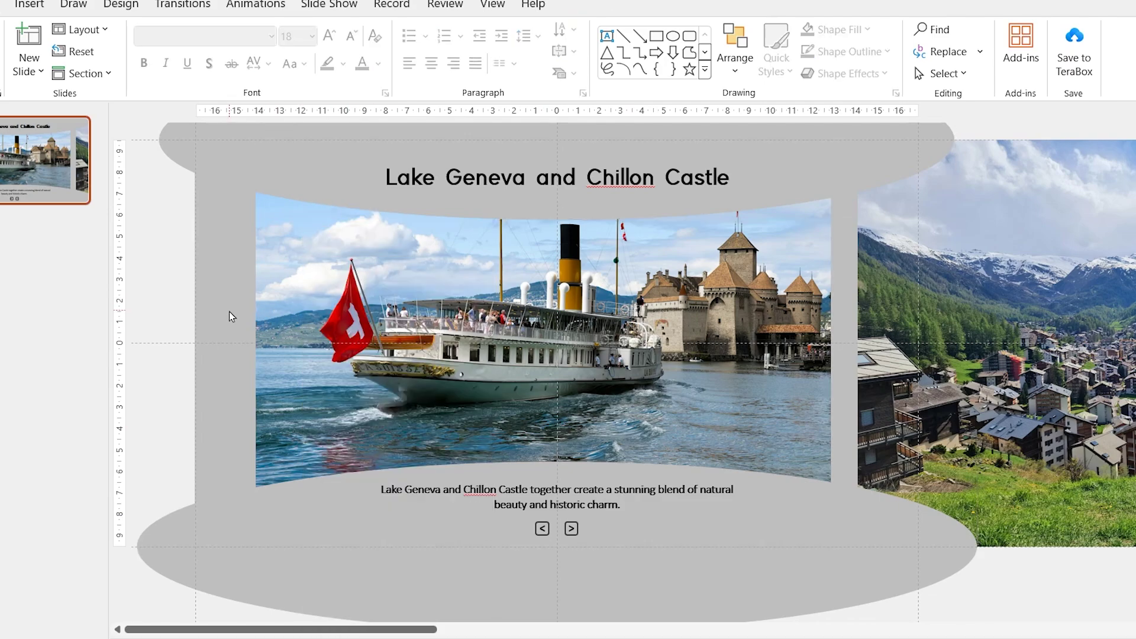
{"action": "right_click", "coordinate": [229, 311]}
{"action": "left_click", "coordinate": [302, 510]}
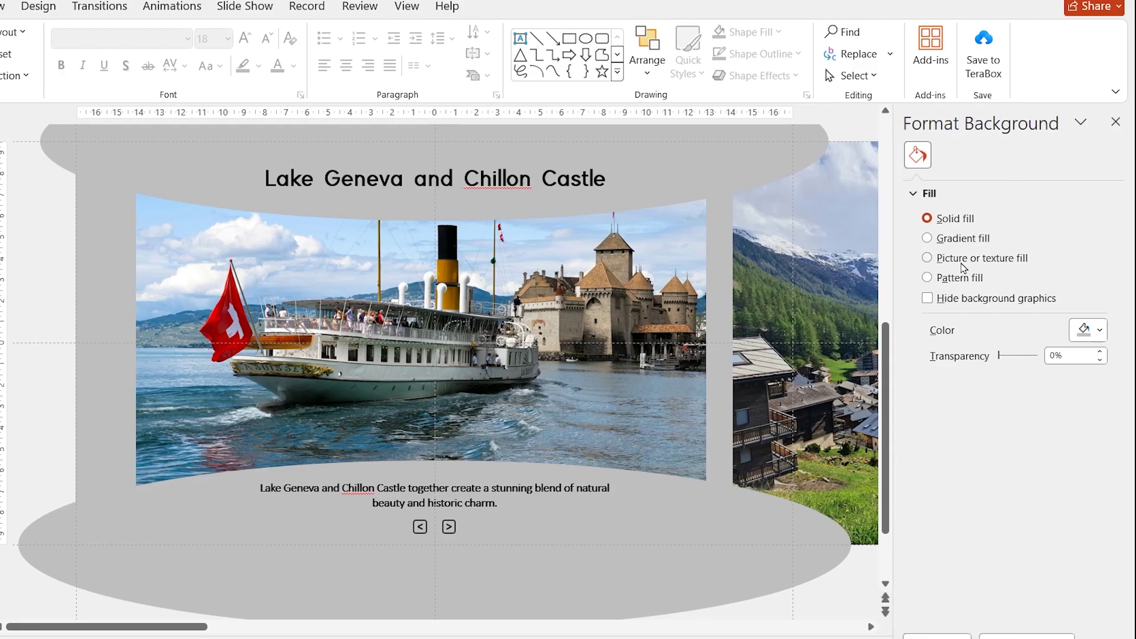
{"action": "left_click", "coordinate": [964, 268]}
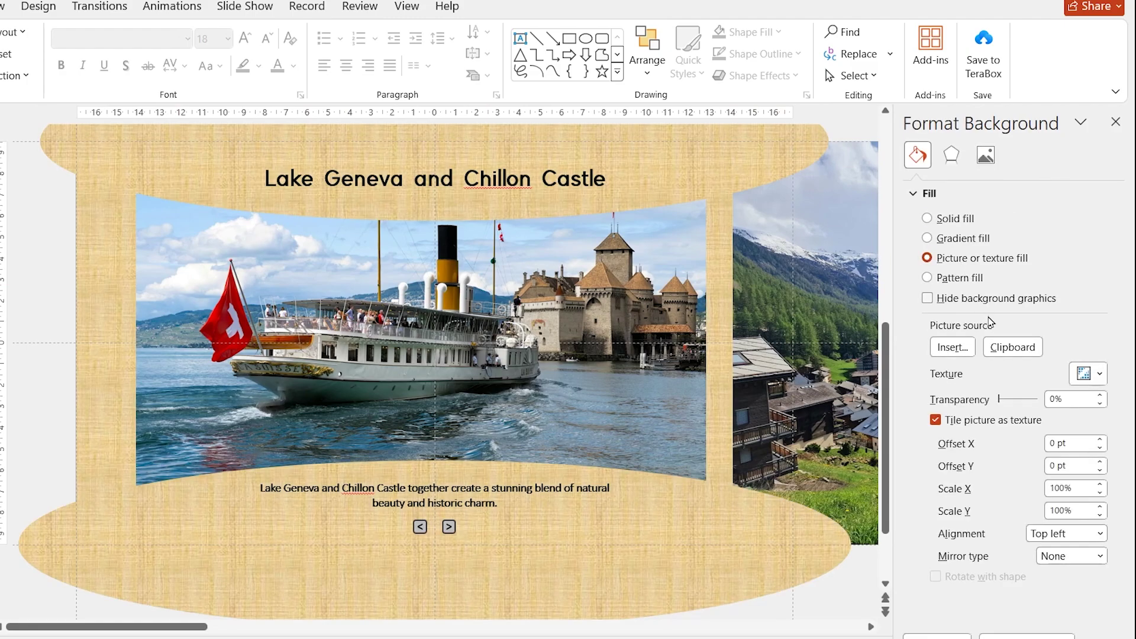
{"action": "left_click", "coordinate": [1004, 352]}
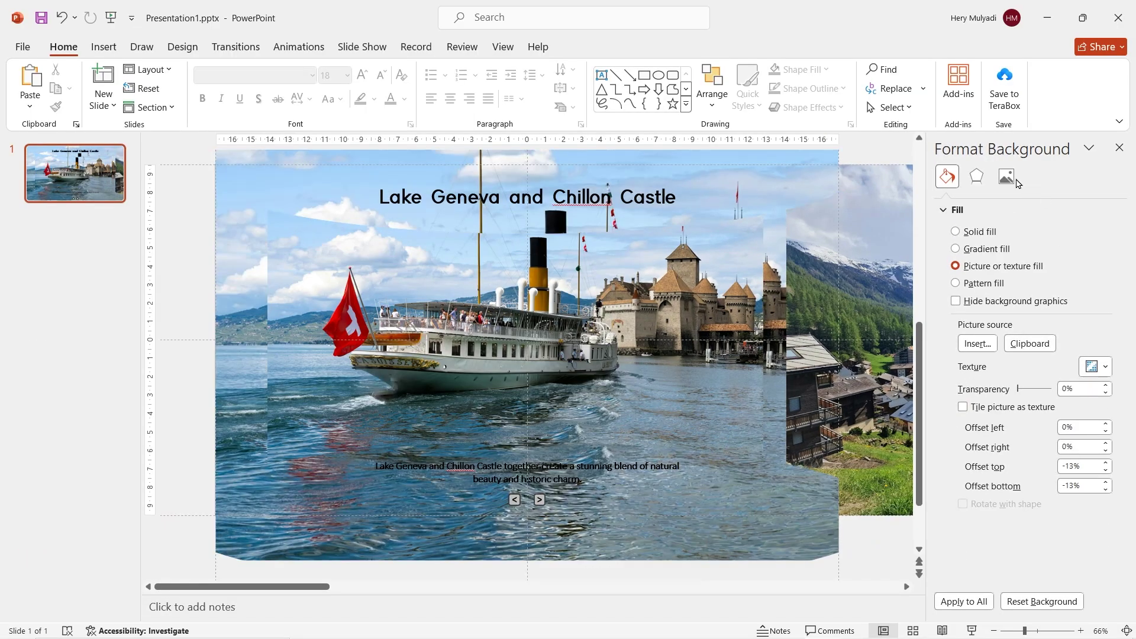
Blur and darken the background picture with sharpness -100% and brightness -25%
{"action": "left_click", "coordinate": [992, 157]}
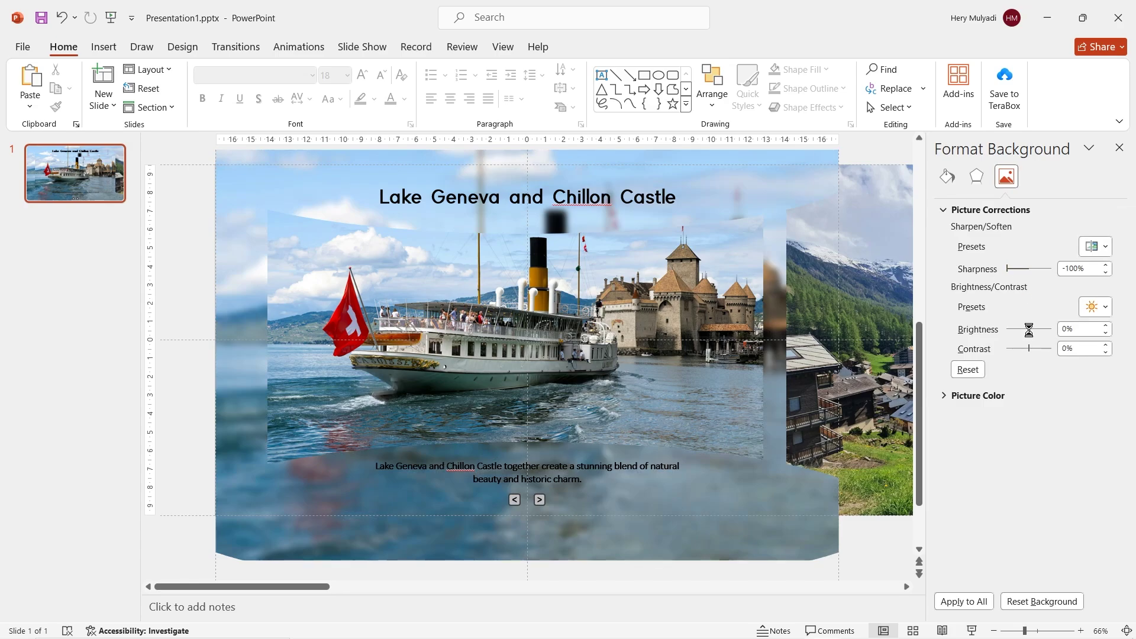
{"action": "left_click_drag", "start_coordinate": [1022, 329], "coordinate": [1023, 331]}
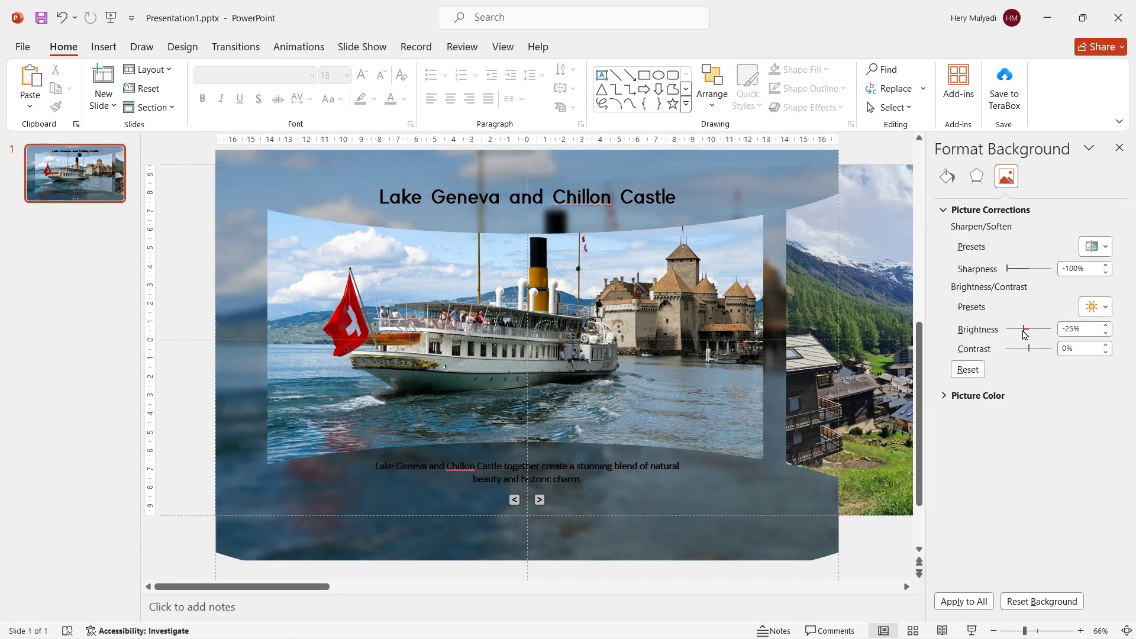
{"action": "left_click", "coordinate": [1118, 147]}
Change the font colour of the caption and the title to white
{"action": "left_click", "coordinate": [553, 469]}
{"action": "key", "text": "ctrl+a"}
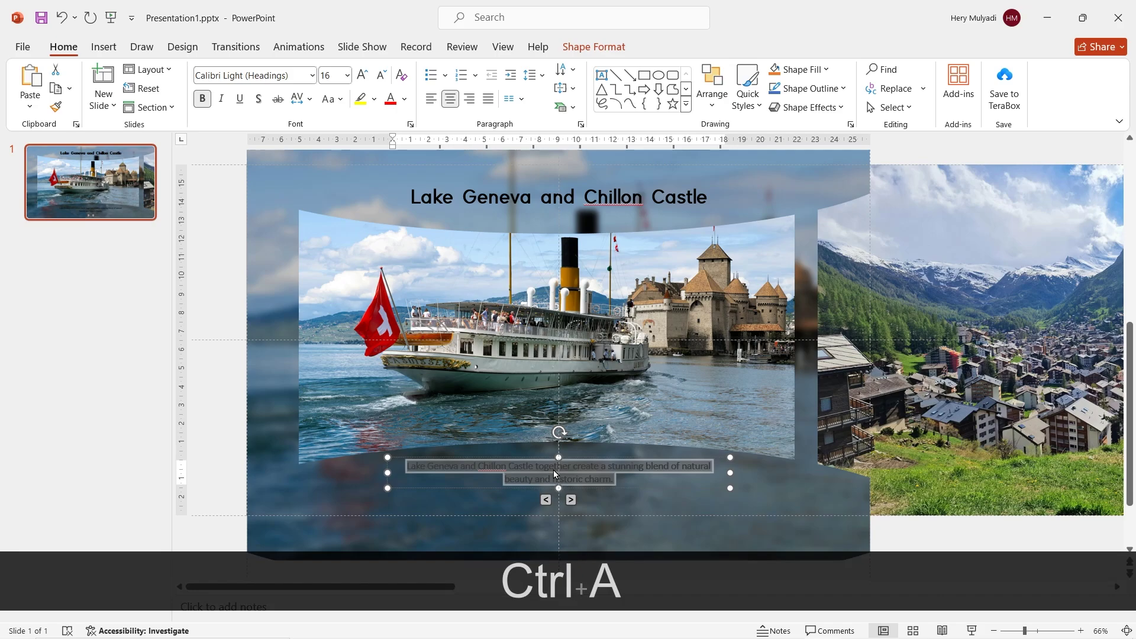
{"action": "left_click", "coordinate": [404, 99]}
{"action": "left_click", "coordinate": [396, 171]}
{"action": "left_click", "coordinate": [511, 197]}
{"action": "key", "text": "ctrl+a"}
{"action": "left_click", "coordinate": [390, 99]}
{"action": "left_click", "coordinate": [510, 468]}
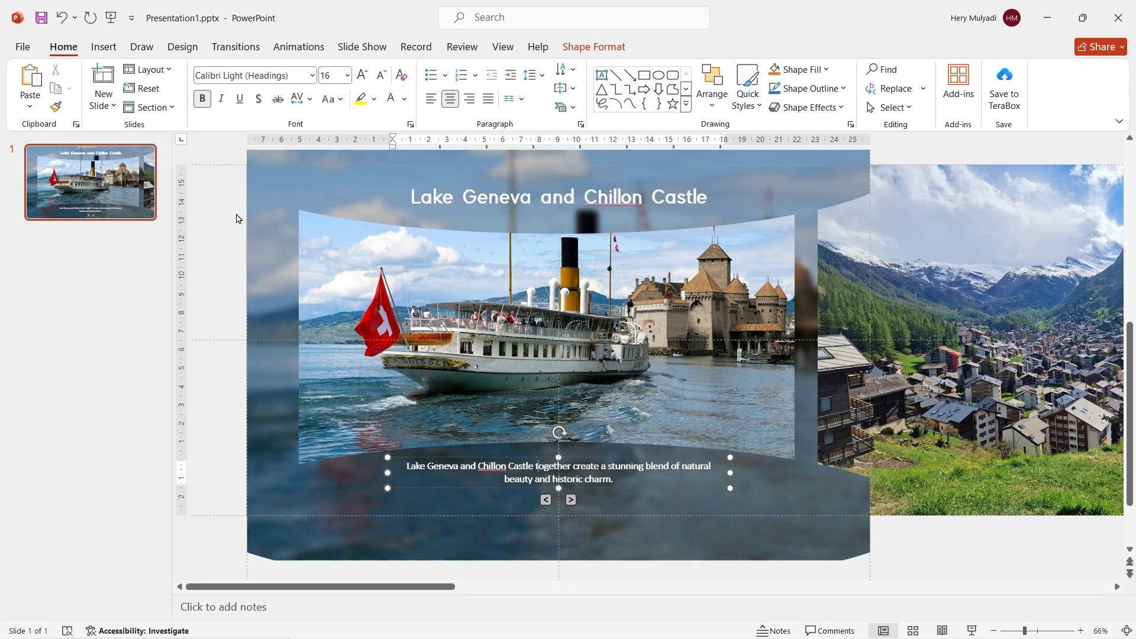
Duplicate slide 1
{"action": "left_click", "coordinate": [237, 218]}
{"action": "scroll", "coordinate": [655, 373], "scroll_direction": "down", "scroll_amount": 6}
{"action": "right_click", "coordinate": [90, 187]}
{"action": "left_click", "coordinate": [162, 326]}
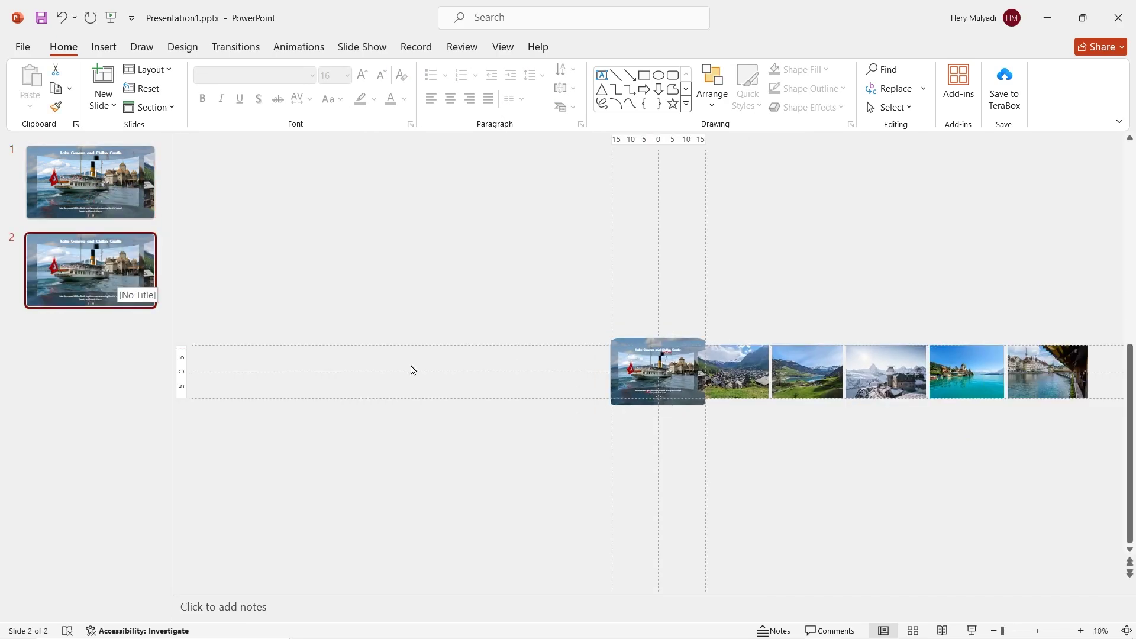
Delete the title and caption text boxes from slide 2
{"action": "scroll", "coordinate": [411, 370], "scroll_direction": "up", "scroll_amount": 4}
{"action": "left_click", "coordinate": [373, 409]}
{"action": "left_click", "coordinate": [455, 464]}
{"action": "left_click", "coordinate": [472, 256], "text": "shift"}
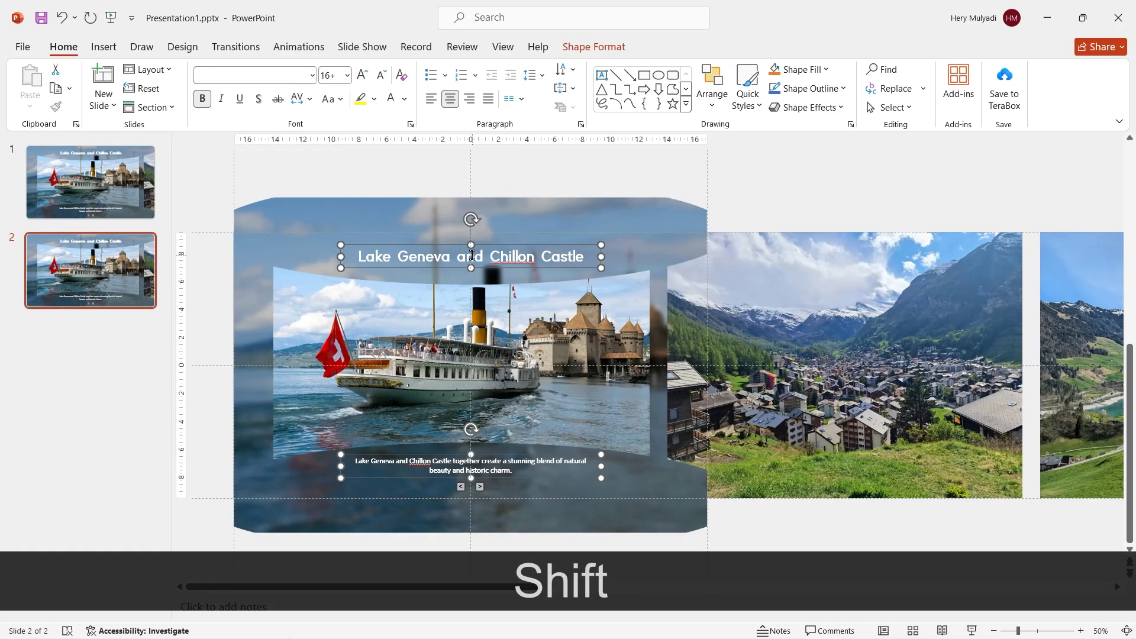
{"action": "key", "text": "Delete"}
Shift all six pictures on slide 2 to the left together so the mountain village picture is centred on the slide
{"action": "left_click", "coordinate": [503, 350]}
{"action": "scroll", "coordinate": [662, 375], "scroll_direction": "down", "scroll_amount": 4}
{"action": "left_click", "coordinate": [735, 376], "text": "shift"}
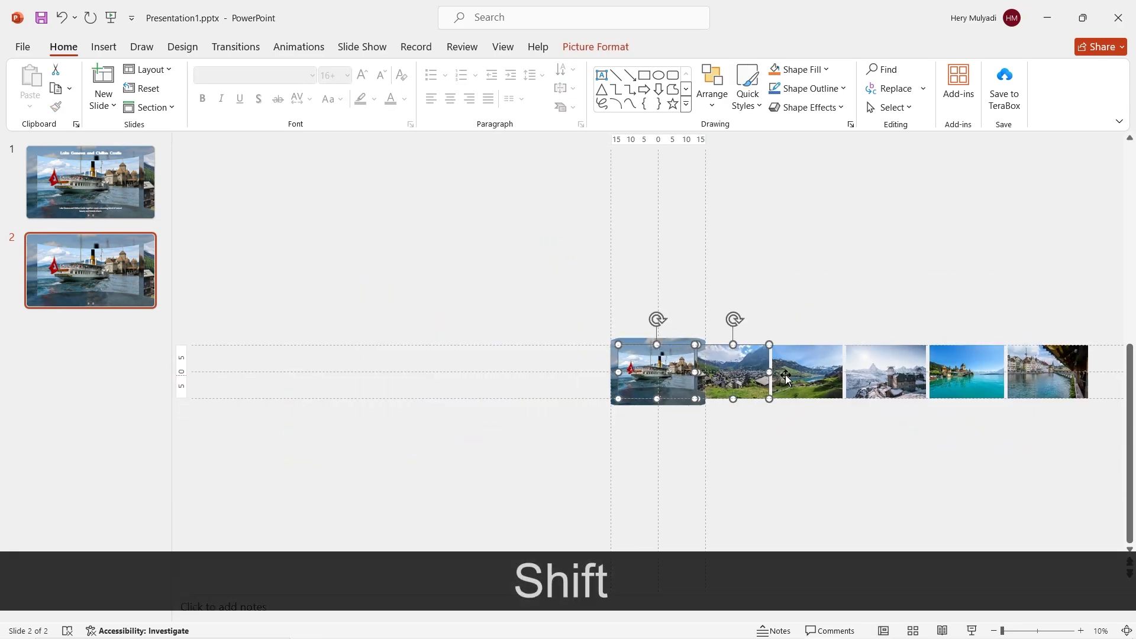
{"action": "left_click", "coordinate": [798, 377], "text": "shift"}
{"action": "left_click", "coordinate": [882, 378], "text": "shift"}
{"action": "left_click", "coordinate": [966, 381], "text": "shift"}
{"action": "left_click", "coordinate": [1033, 382], "text": "shift"}
{"action": "scroll", "coordinate": [1033, 382], "scroll_direction": "up", "scroll_amount": 3}
{"action": "left_click_drag", "start_coordinate": [637, 390], "coordinate": [388, 393]}
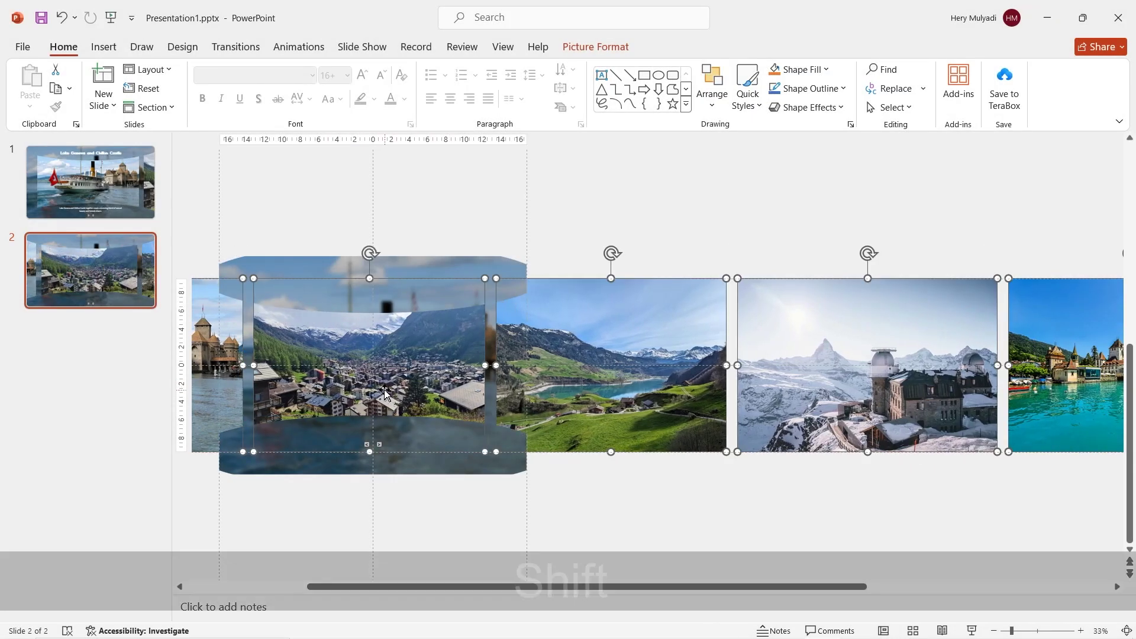
Duplicate slide 2 and shift all six pictures on the copy to the left until the green lake valley picture is centred
{"action": "right_click", "coordinate": [121, 284]}
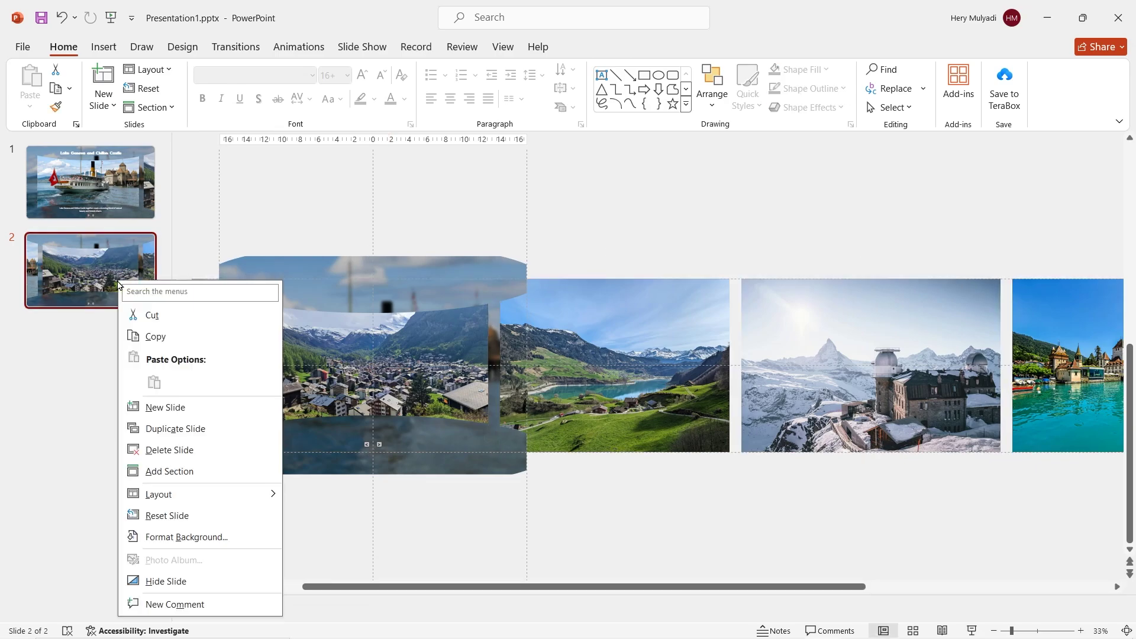
{"action": "left_click", "coordinate": [142, 429]}
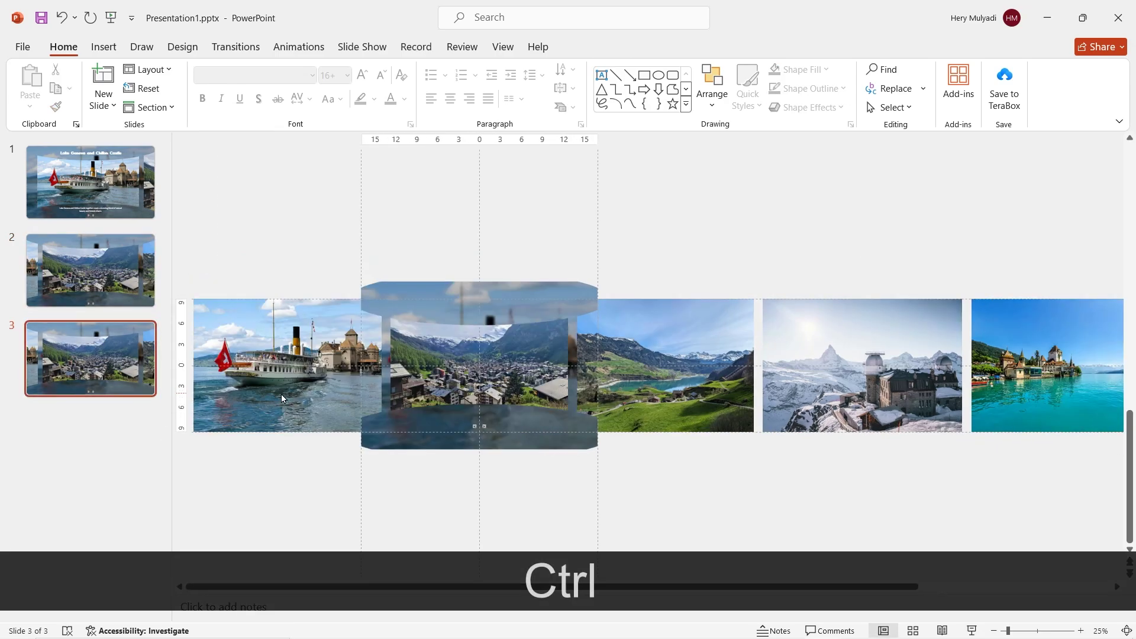
{"action": "left_click", "coordinate": [283, 395]}
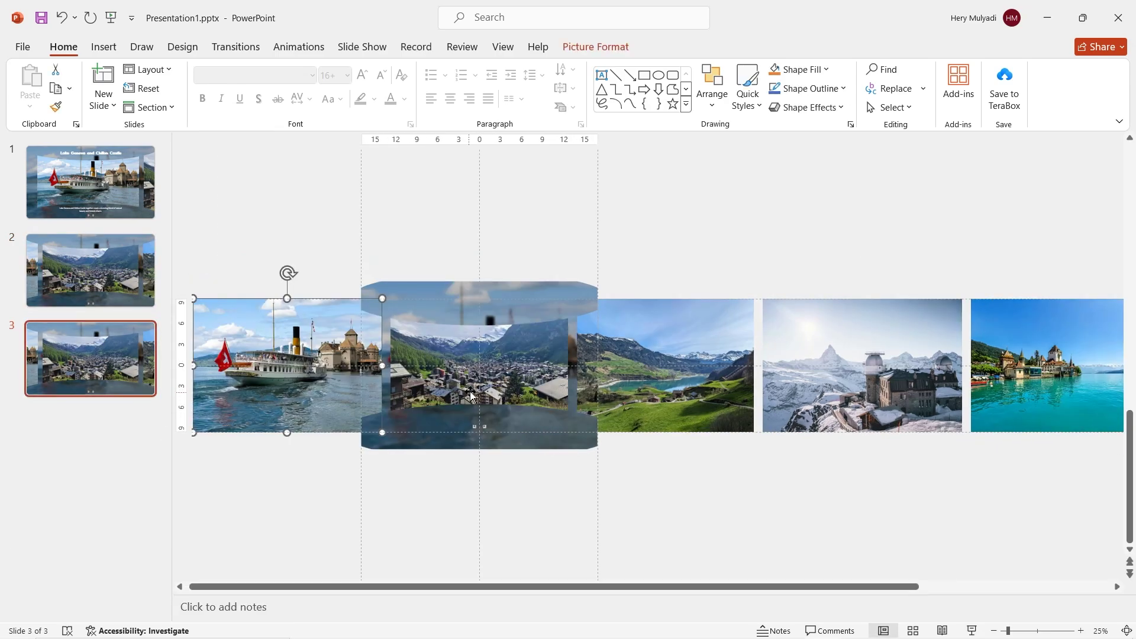
{"action": "left_click", "coordinate": [482, 393], "text": "shift"}
{"action": "left_click", "coordinate": [672, 394], "text": "shift"}
{"action": "left_click", "coordinate": [861, 393], "text": "shift"}
{"action": "left_click", "coordinate": [1039, 393], "text": "shift"}
{"action": "scroll", "coordinate": [1038, 393], "scroll_direction": "down", "scroll_amount": 1}
{"action": "left_click", "coordinate": [894, 378], "text": "shift"}
{"action": "scroll", "coordinate": [894, 379], "scroll_direction": "up", "scroll_amount": 2}
{"action": "left_click_drag", "start_coordinate": [479, 589], "coordinate": [297, 589]}
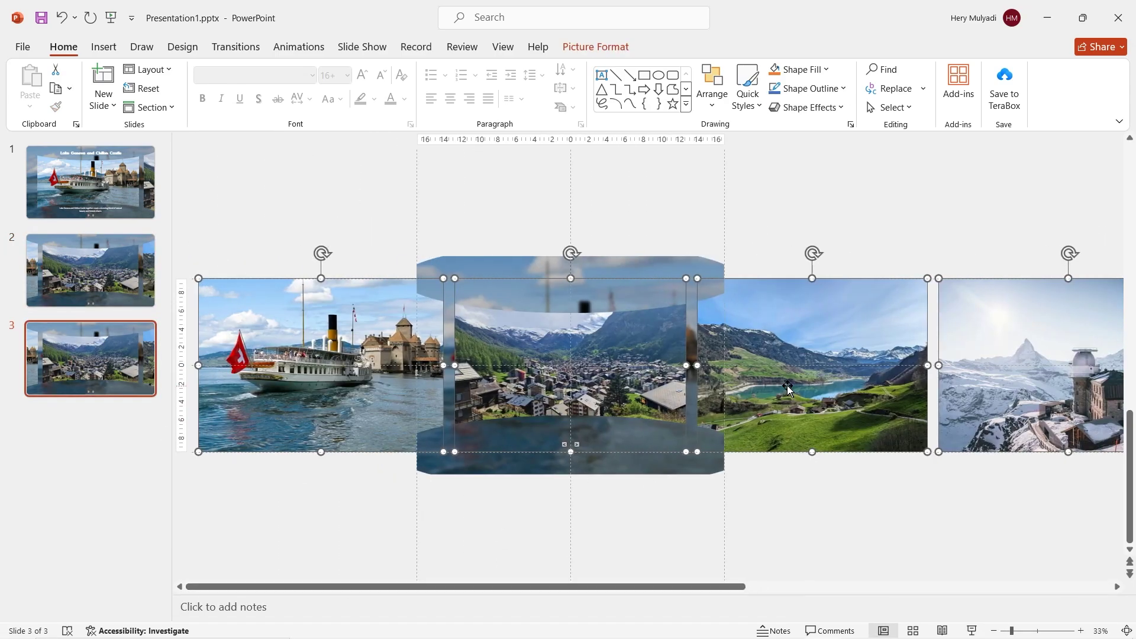
{"action": "left_click_drag", "start_coordinate": [789, 388], "coordinate": [577, 415]}
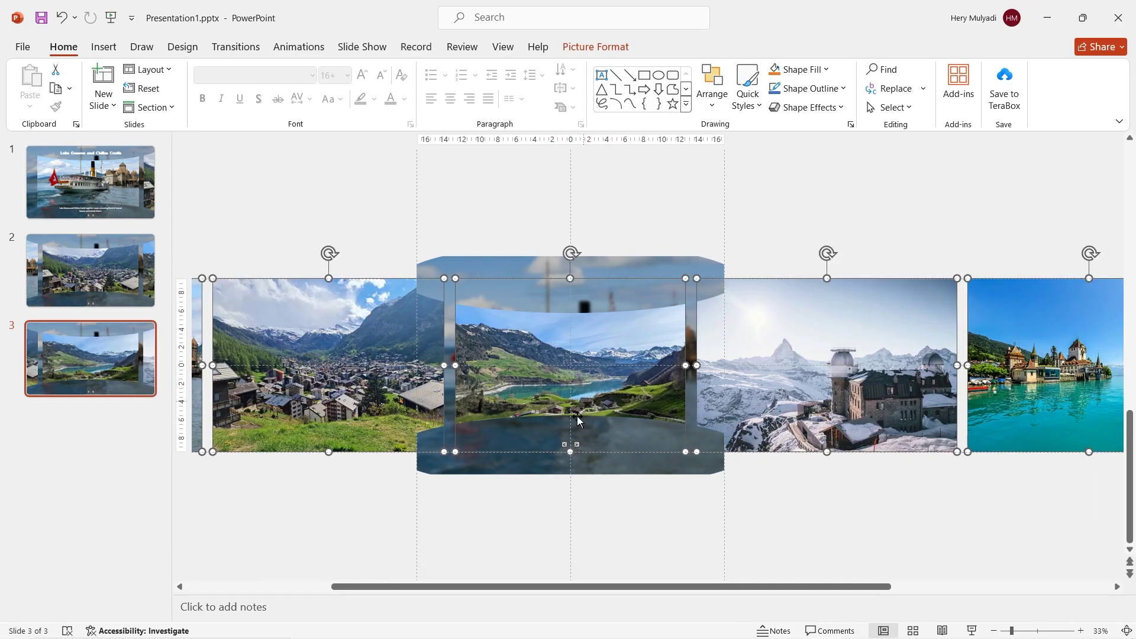
Duplicate slide 3 and shift the whole picture row on the copy to the left until the snowy mountain picture is centred
{"action": "right_click", "coordinate": [65, 370]}
{"action": "left_click", "coordinate": [76, 183]}
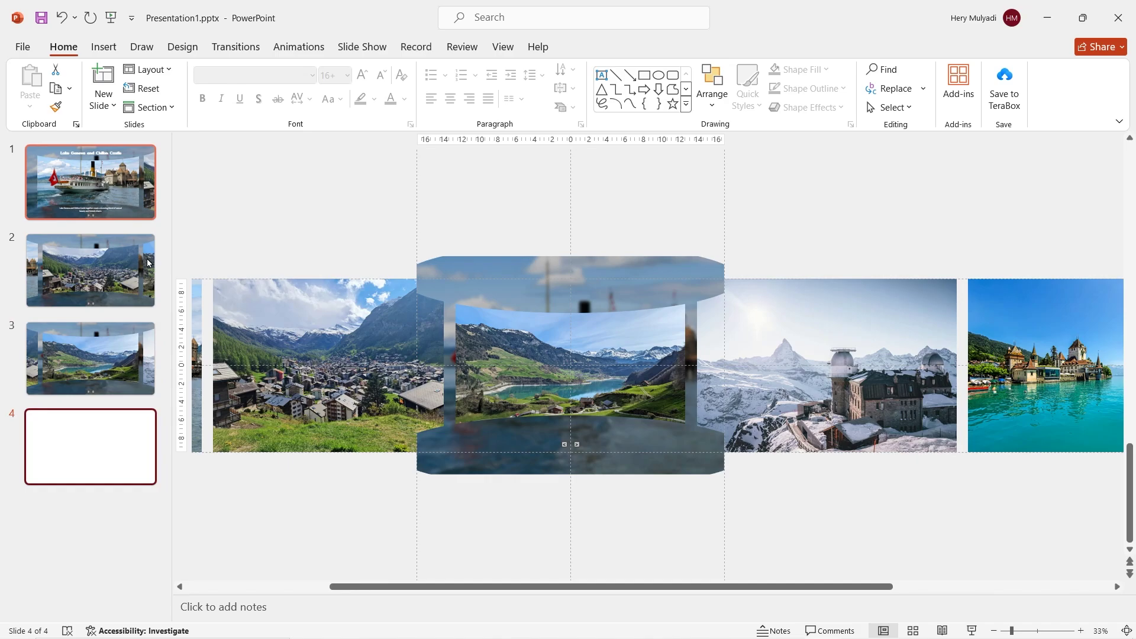
{"action": "left_click", "coordinate": [510, 407]}
{"action": "scroll", "coordinate": [510, 407], "scroll_direction": "down", "scroll_amount": 5}
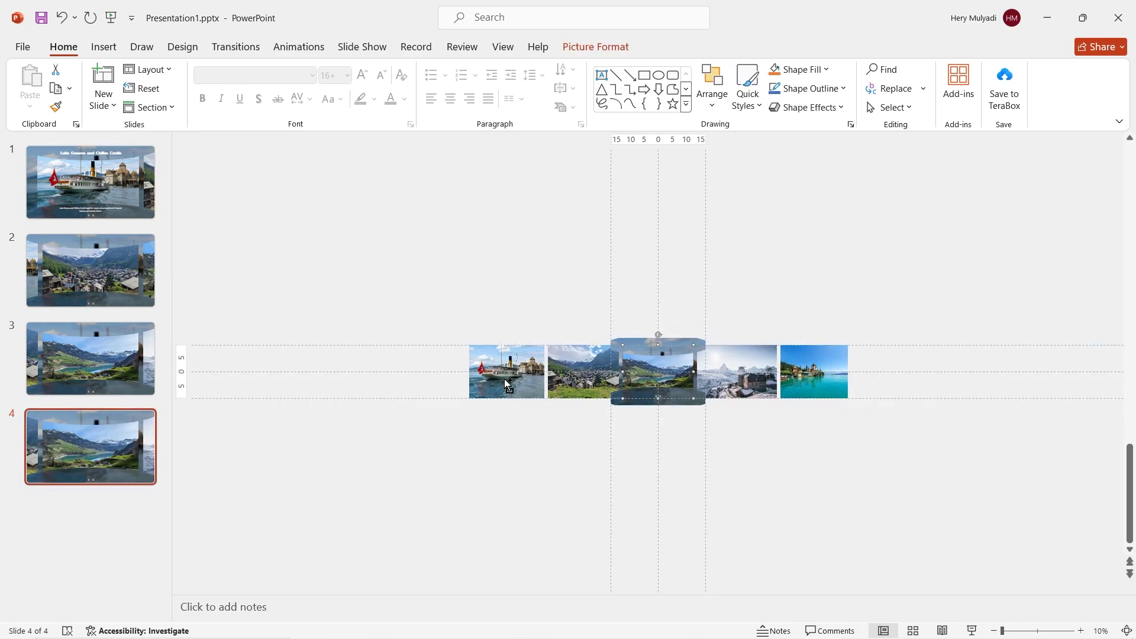
{"action": "left_click", "coordinate": [504, 378]}
{"action": "left_click", "coordinate": [581, 384], "text": "shift"}
{"action": "left_click", "coordinate": [658, 381], "text": "shift"}
{"action": "left_click", "coordinate": [737, 379], "text": "shift"}
{"action": "left_click", "coordinate": [817, 376], "text": "shift"}
{"action": "left_click", "coordinate": [909, 370], "text": "shift"}
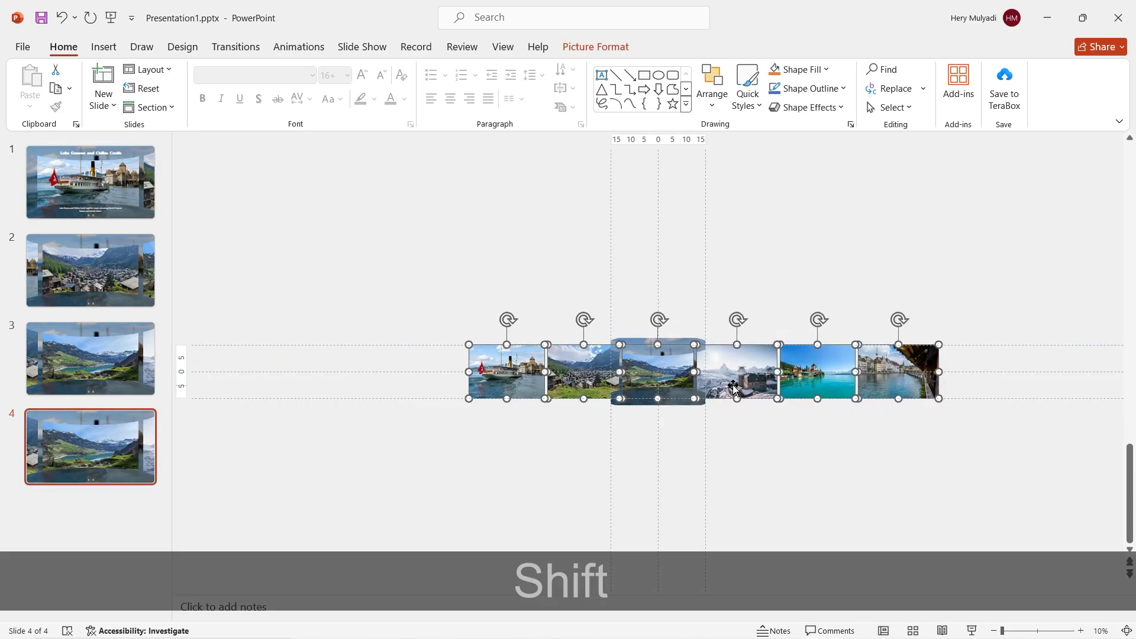
{"action": "left_click_drag", "start_coordinate": [731, 383], "coordinate": [669, 383]}
{"action": "key", "text": "shift"}
Duplicate slide 4 and shift the picture row on the copy to the left until the turquoise lake castle picture is centred
{"action": "right_click", "coordinate": [134, 454]}
{"action": "left_click", "coordinate": [192, 240]}
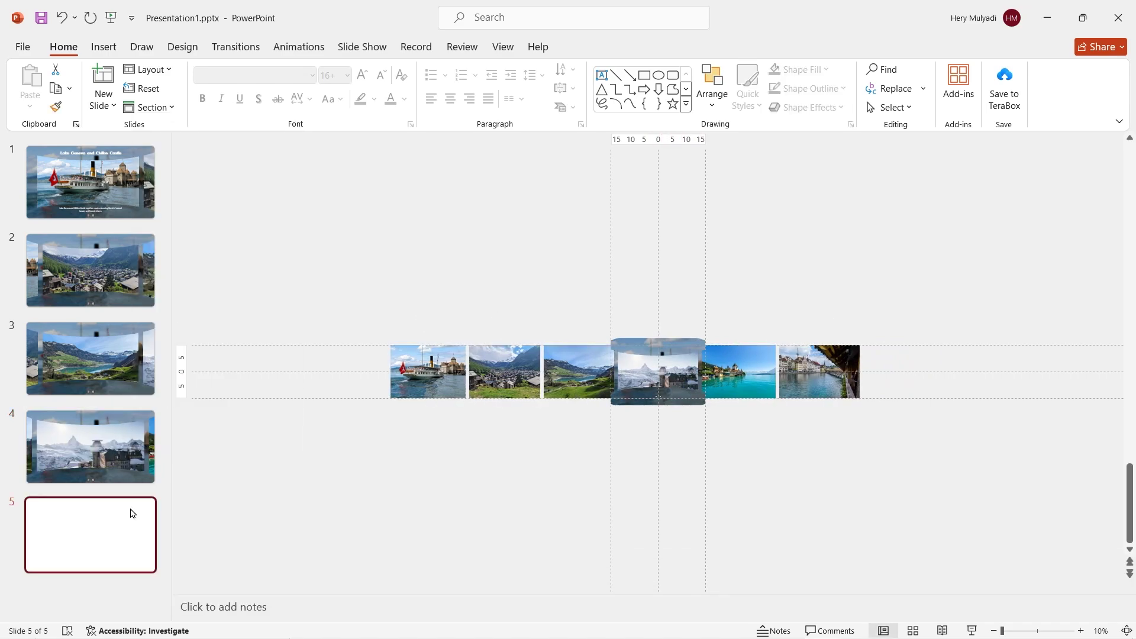
{"action": "left_click", "coordinate": [429, 401]}
{"action": "left_click_drag", "start_coordinate": [750, 379], "coordinate": [674, 380]}
Duplicate slide 5 and shift all six pictures on the copy to the left until the wooden bridge picture is centred
{"action": "right_click", "coordinate": [121, 532]}
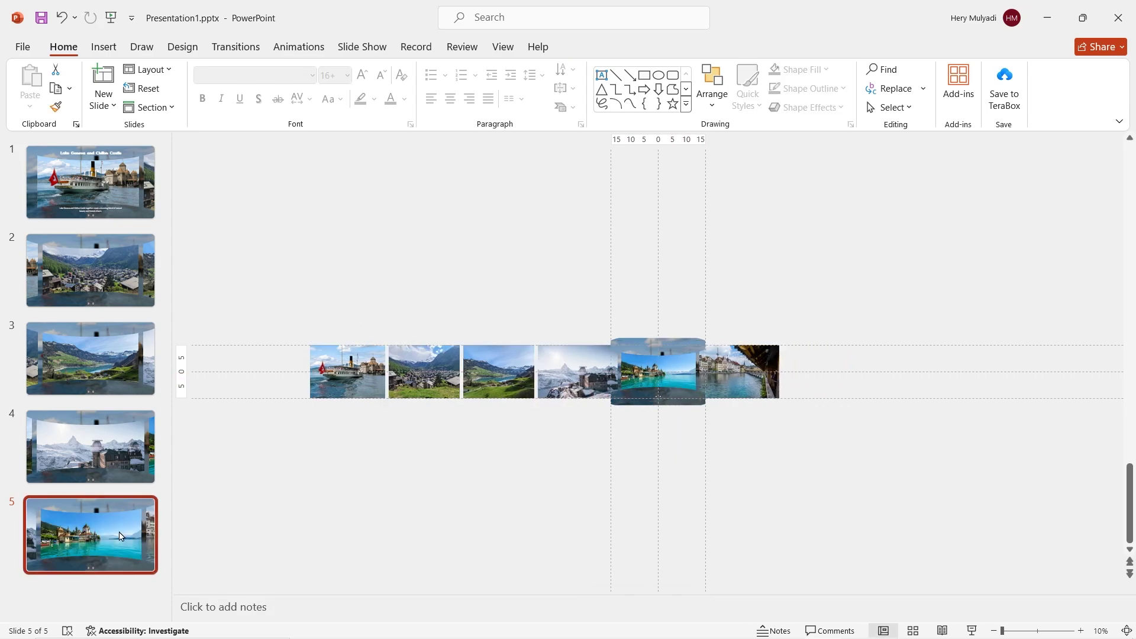
{"action": "left_click", "coordinate": [148, 328]}
{"action": "left_click", "coordinate": [349, 381]}
{"action": "left_click", "coordinate": [425, 382], "text": "shift"}
{"action": "left_click", "coordinate": [499, 382], "text": "shift"}
{"action": "left_click", "coordinate": [569, 383], "text": "shift"}
{"action": "left_click", "coordinate": [657, 372], "text": "shift"}
{"action": "left_click", "coordinate": [745, 376], "text": "shift"}
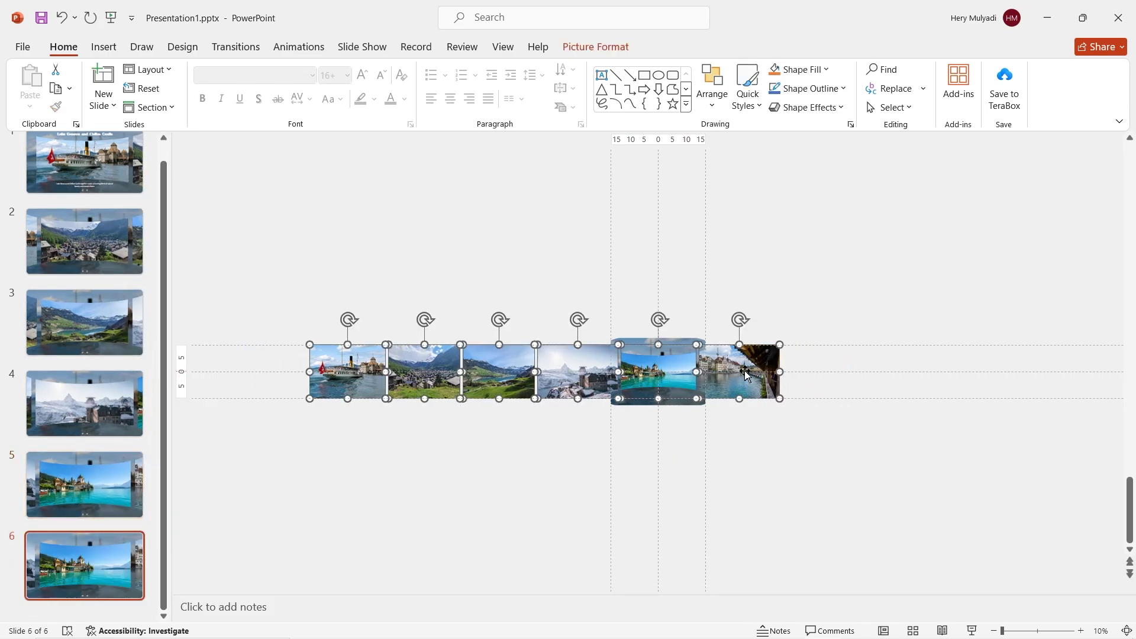
{"action": "left_click_drag", "start_coordinate": [744, 376], "coordinate": [664, 377]}
{"action": "left_click", "coordinate": [553, 445]}
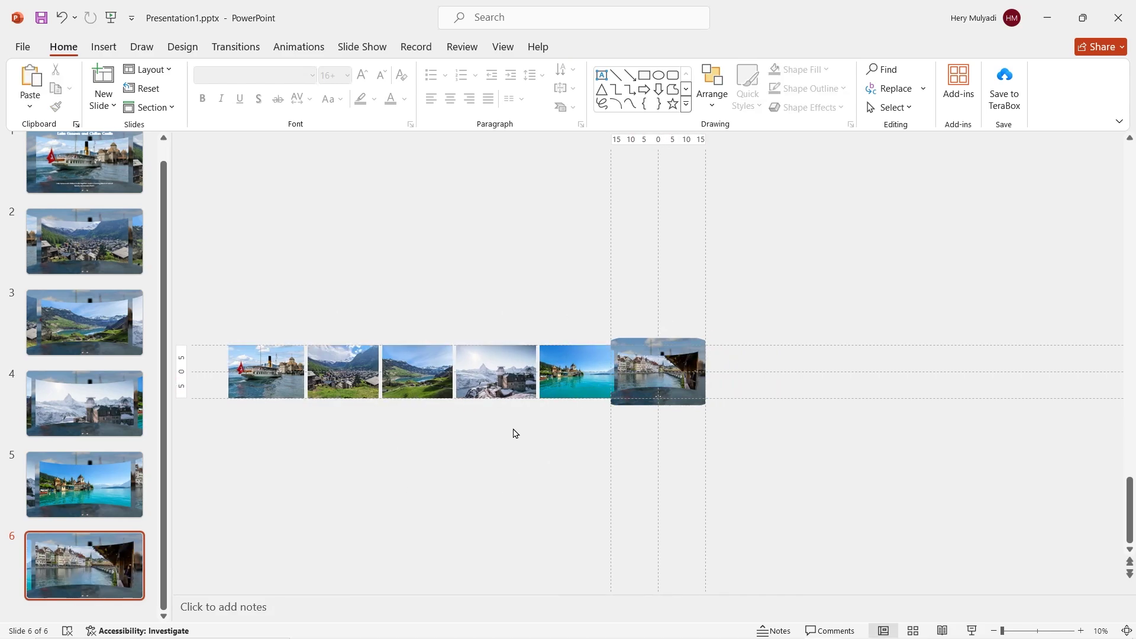
Duplicate the ship picture on slide 5 and place the copy at the right end of the picture row
{"action": "left_click", "coordinate": [124, 489]}
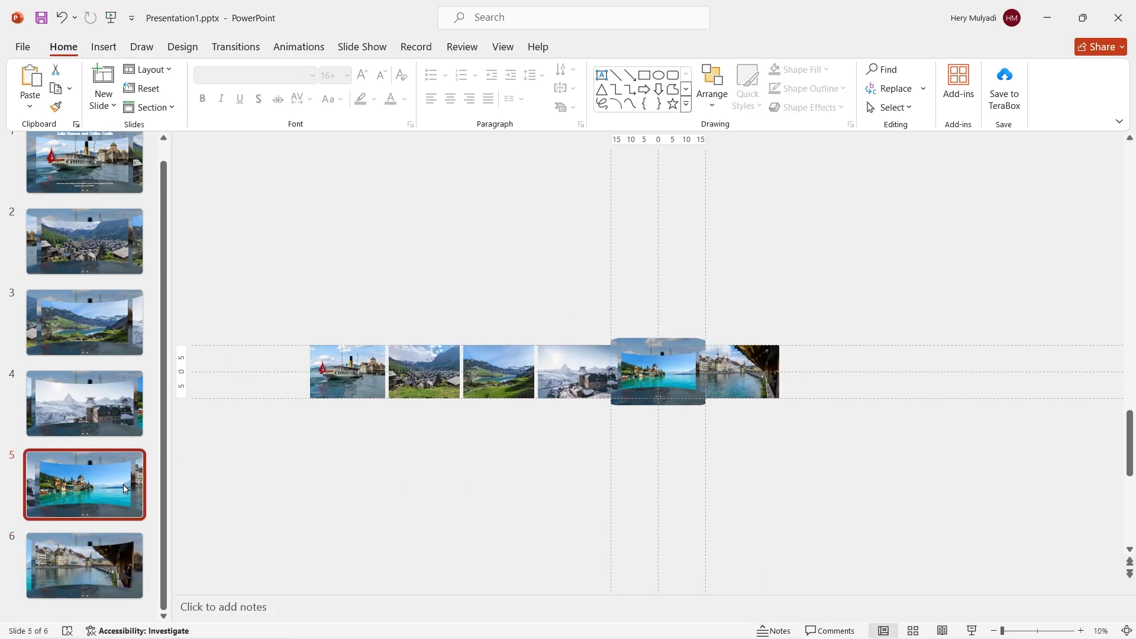
{"action": "left_click", "coordinate": [353, 382]}
{"action": "key", "text": "ctrl+c"}
{"action": "key", "text": "ctrl+v"}
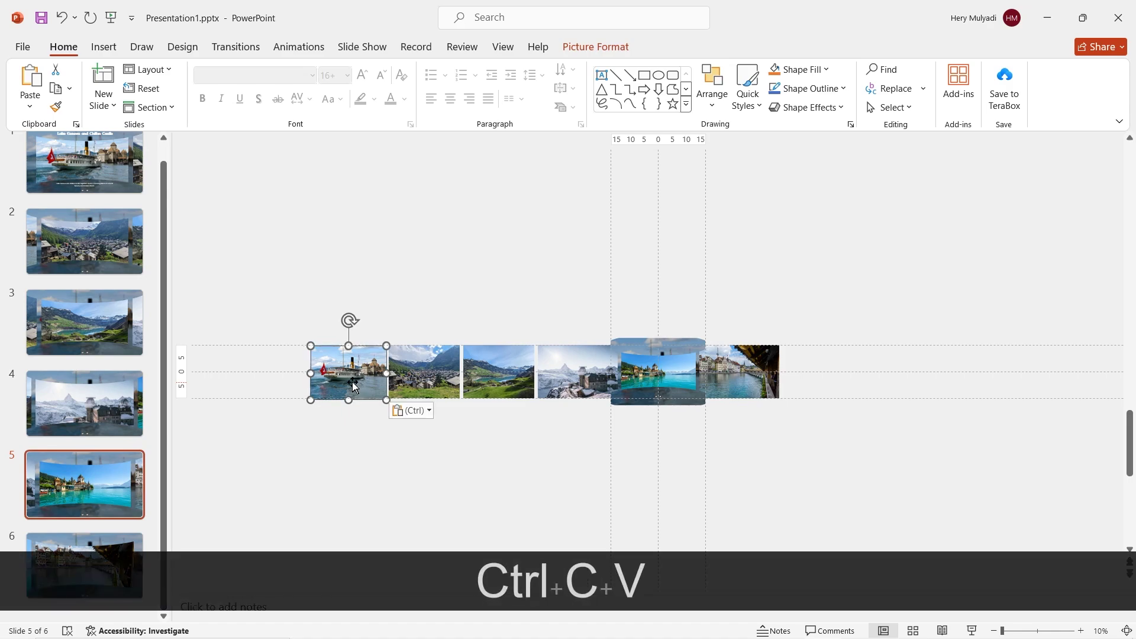
{"action": "left_click_drag", "start_coordinate": [353, 378], "coordinate": [825, 378]}
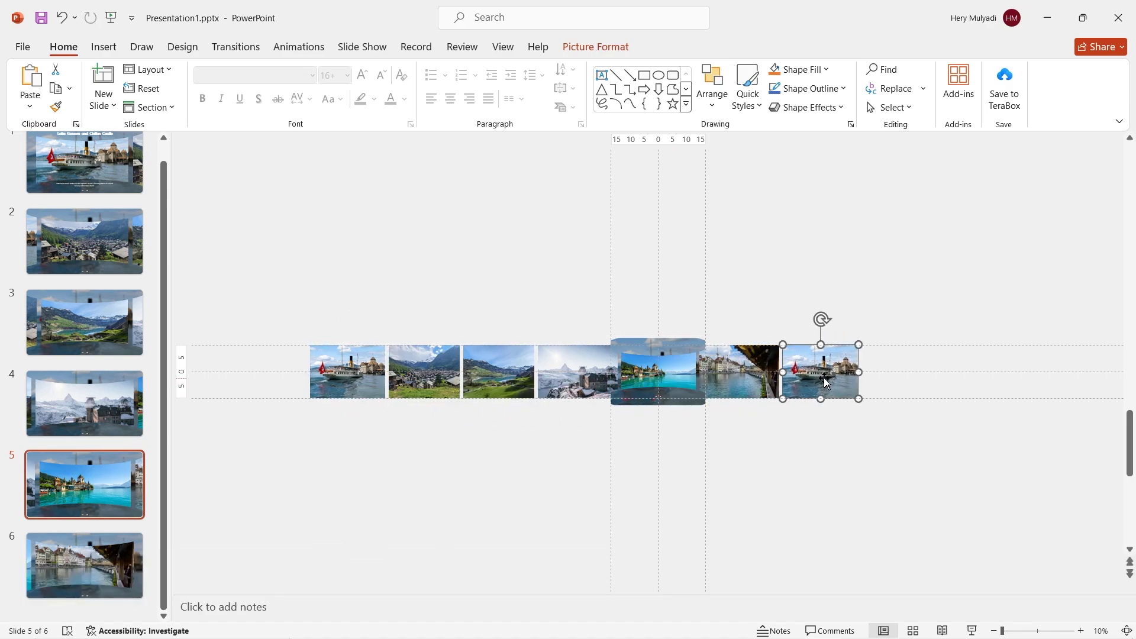
Copy the added ship picture onto slide 6, place it directly to the right of the wooden bridge picture and send it backward
{"action": "key", "text": "ctrl+c"}
{"action": "scroll", "coordinate": [477, 477], "scroll_direction": "down", "scroll_amount": 2}
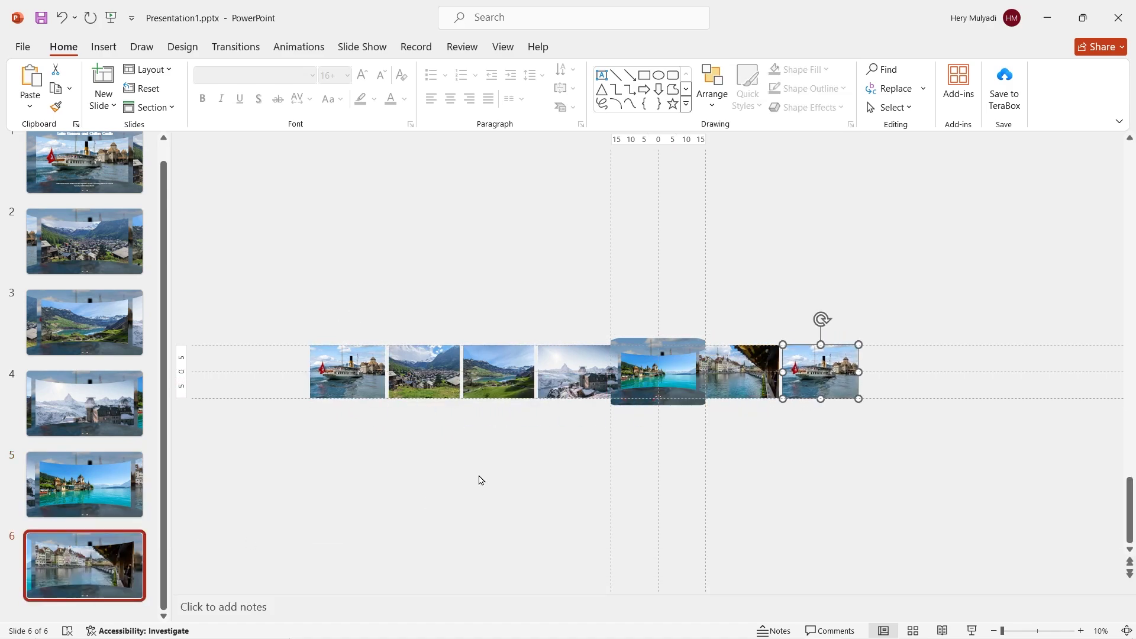
{"action": "key", "text": "ctrl+v"}
{"action": "left_click_drag", "start_coordinate": [823, 383], "coordinate": [749, 384]}
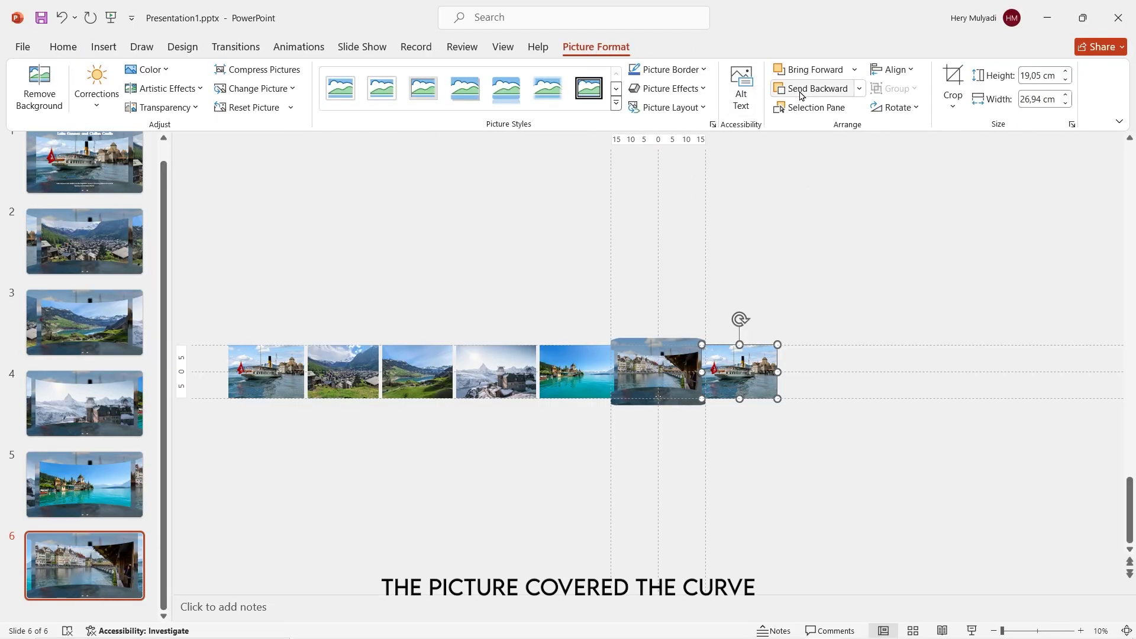
{"action": "left_click", "coordinate": [744, 449]}
{"action": "left_click", "coordinate": [742, 384]}
{"action": "scroll", "coordinate": [743, 385], "scroll_direction": "up", "scroll_amount": 3}
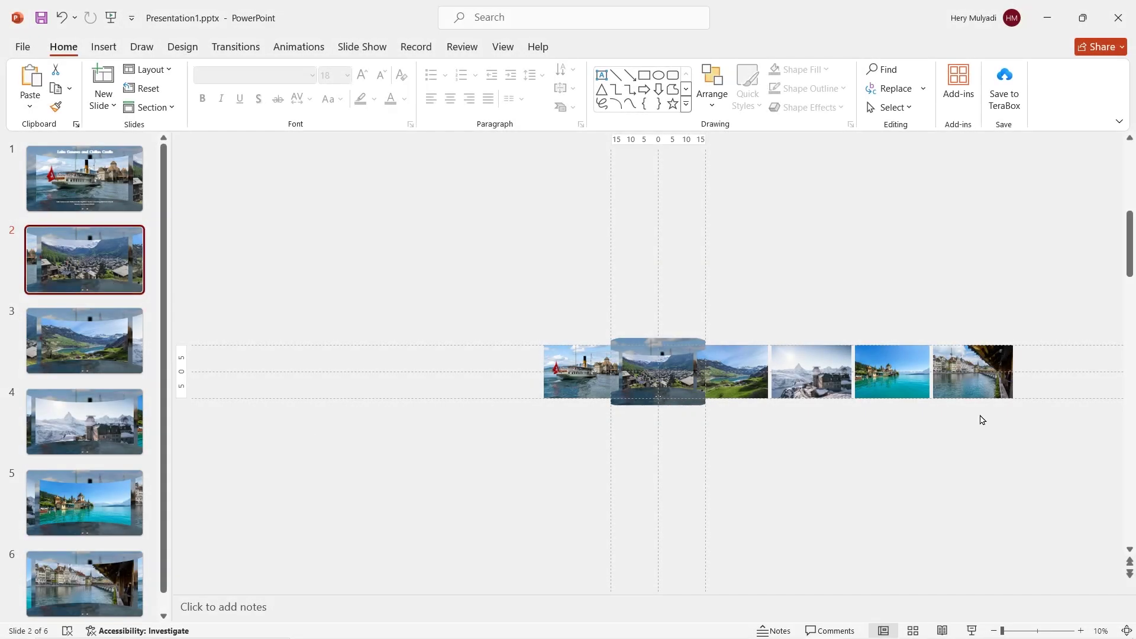
Duplicate the wooden bridge picture on slide 2 and place the copy at the left end of the picture row
{"action": "left_click", "coordinate": [950, 368]}
{"action": "key", "text": "ctrl+c"}
{"action": "key", "text": "ctrl+v"}
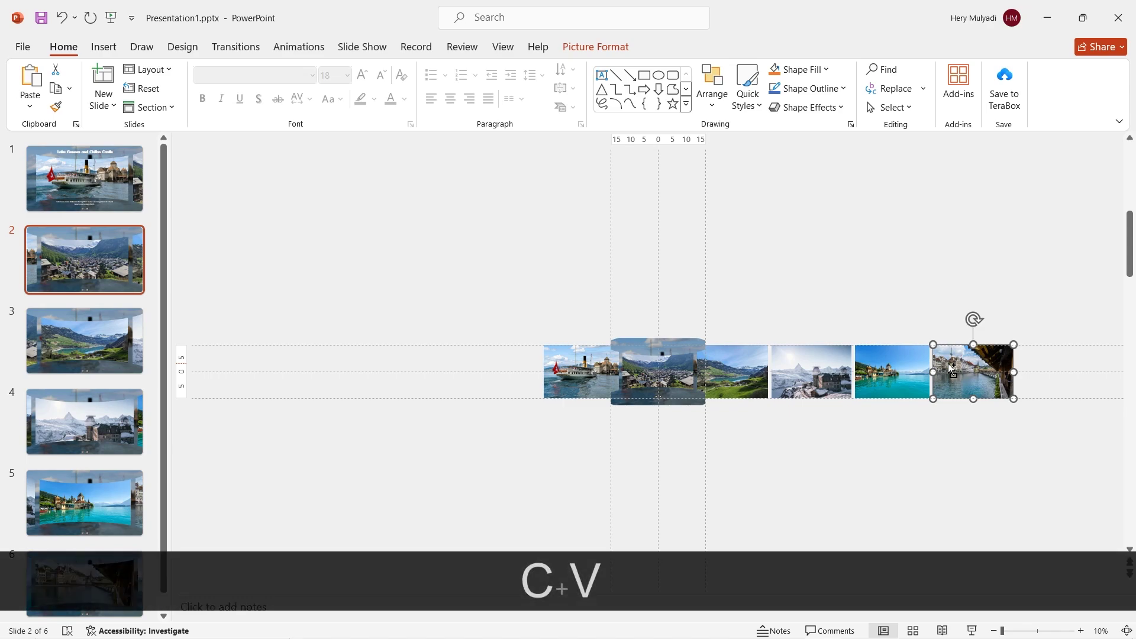
{"action": "left_click_drag", "start_coordinate": [959, 385], "coordinate": [487, 386]}
{"action": "left_click", "coordinate": [541, 445]}
Copy the added wooden bridge picture onto slide 1, place it directly to the left of the ship picture and send it backward
{"action": "left_click", "coordinate": [509, 373]}
{"action": "key", "text": "ctrl+c"}
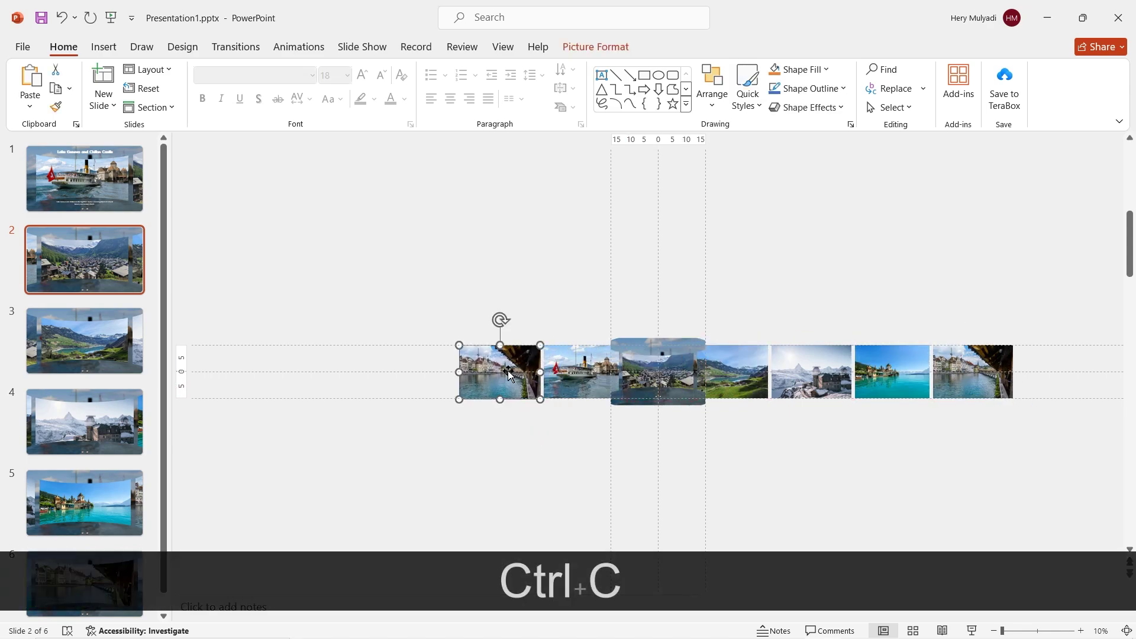
{"action": "left_click", "coordinate": [116, 196]}
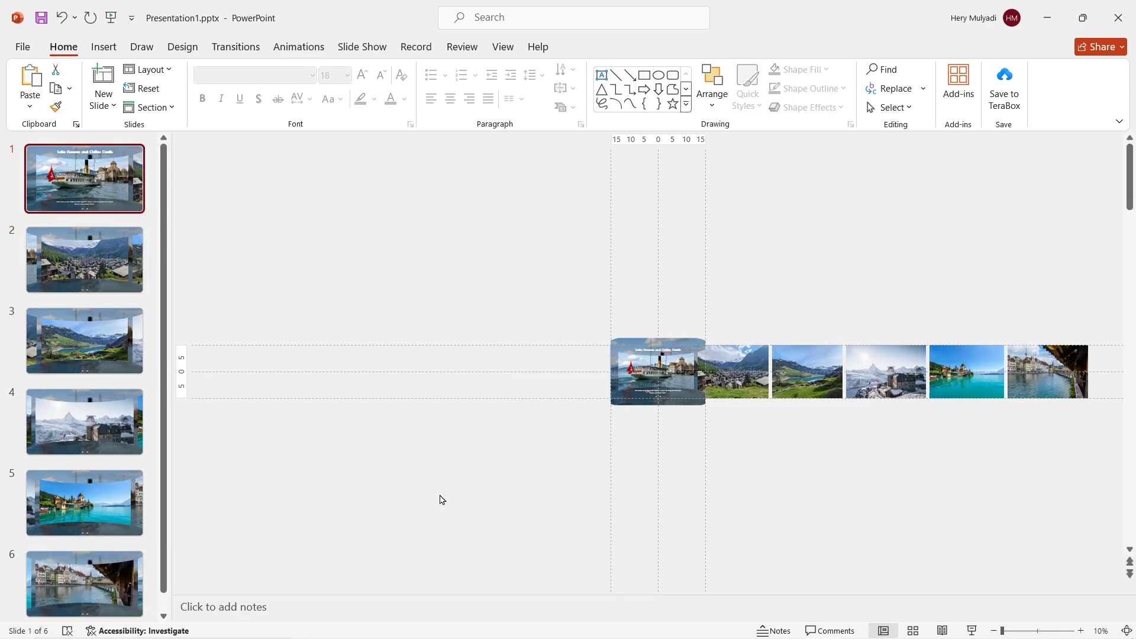
{"action": "key", "text": "ctrl+v"}
{"action": "left_click_drag", "start_coordinate": [490, 371], "coordinate": [563, 371]}
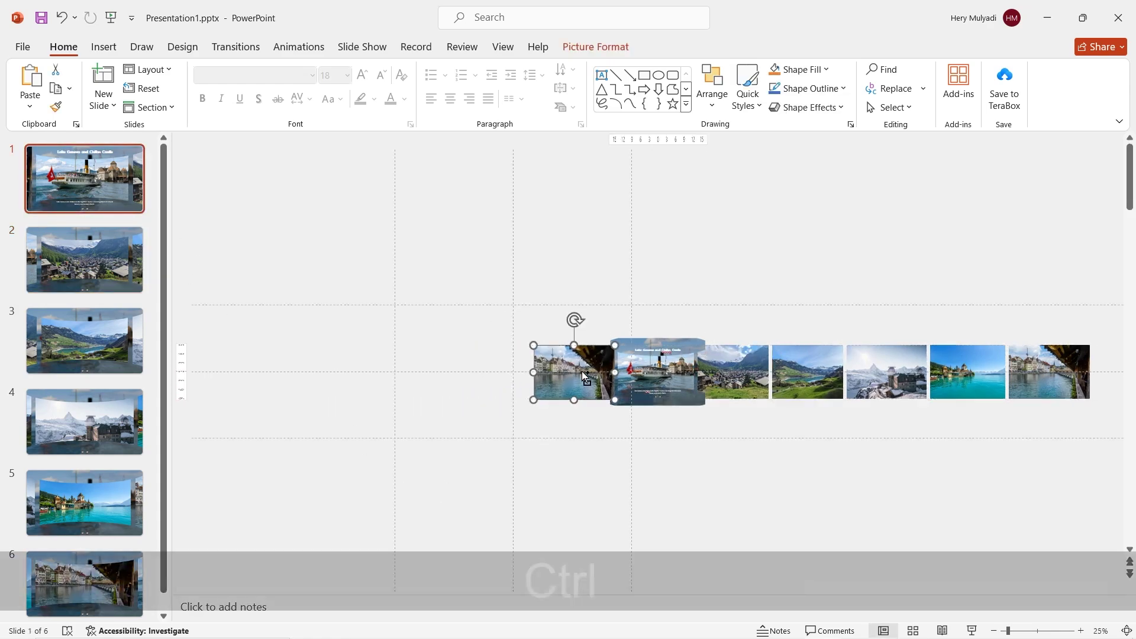
{"action": "scroll", "coordinate": [573, 320], "scroll_direction": "up", "scroll_amount": 3}
{"action": "left_click", "coordinate": [591, 47]}
{"action": "left_click", "coordinate": [811, 89]}
{"action": "left_click", "coordinate": [532, 209]}
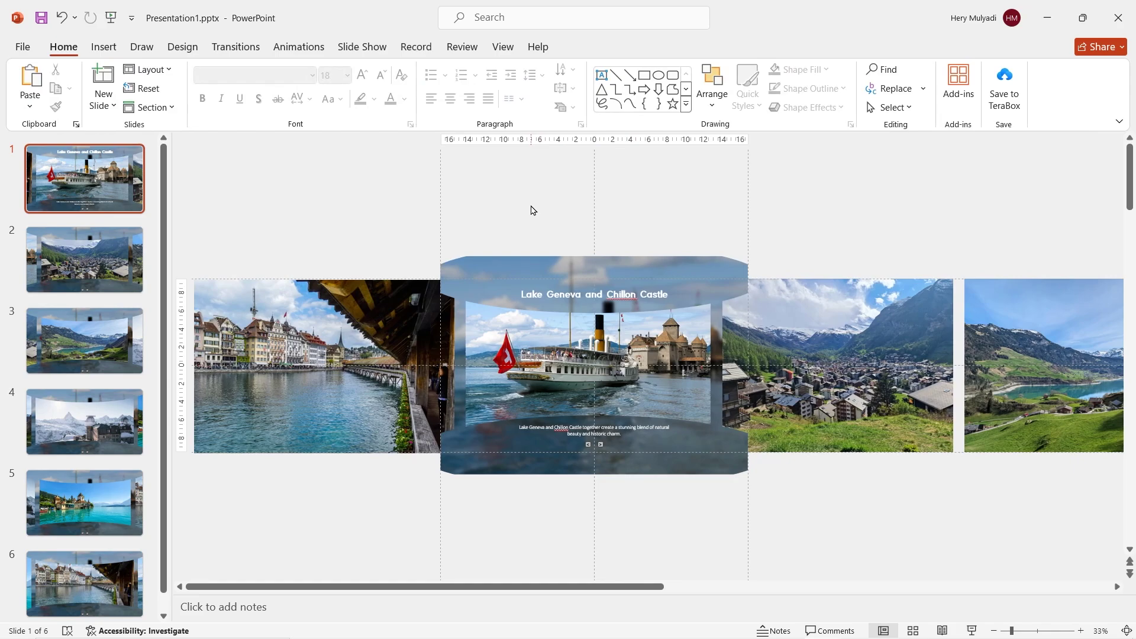
Add the title Zermatt above the centred village picture on slide 2 and its Matterhorn and skiing description below it
{"action": "scroll", "coordinate": [416, 487], "scroll_direction": "down", "scroll_amount": 1, "text": "ctrl"}
{"action": "scroll", "coordinate": [675, 447], "scroll_direction": "down", "scroll_amount": 1, "text": "ctrl"}
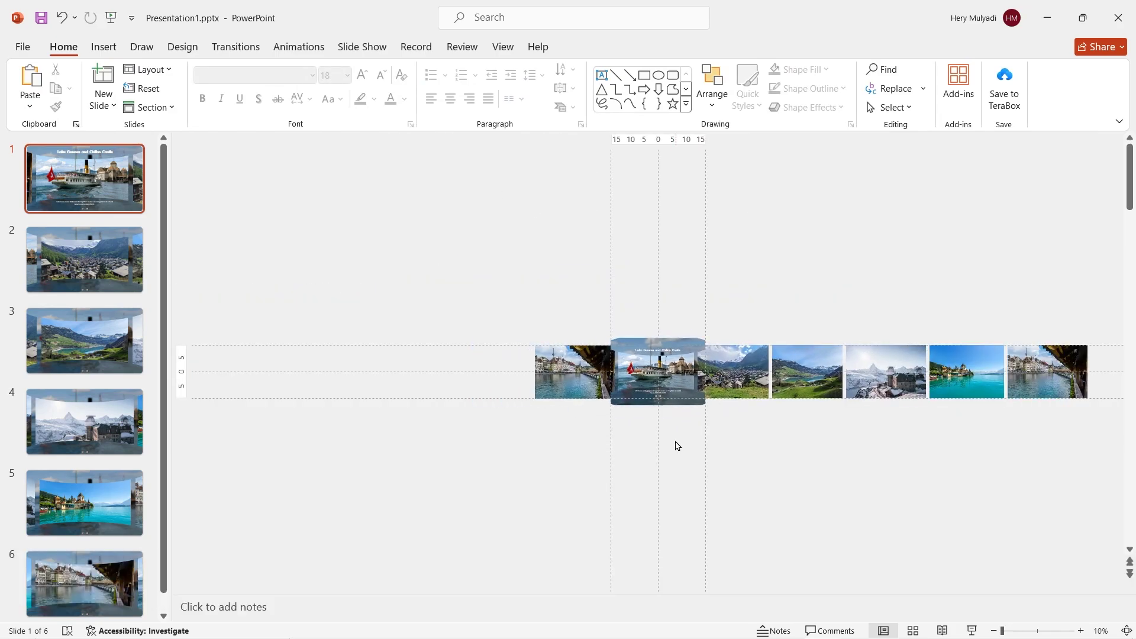
{"action": "scroll", "coordinate": [674, 447], "scroll_direction": "up", "scroll_amount": 1, "text": "ctrl"}
{"action": "left_click", "coordinate": [94, 248]}
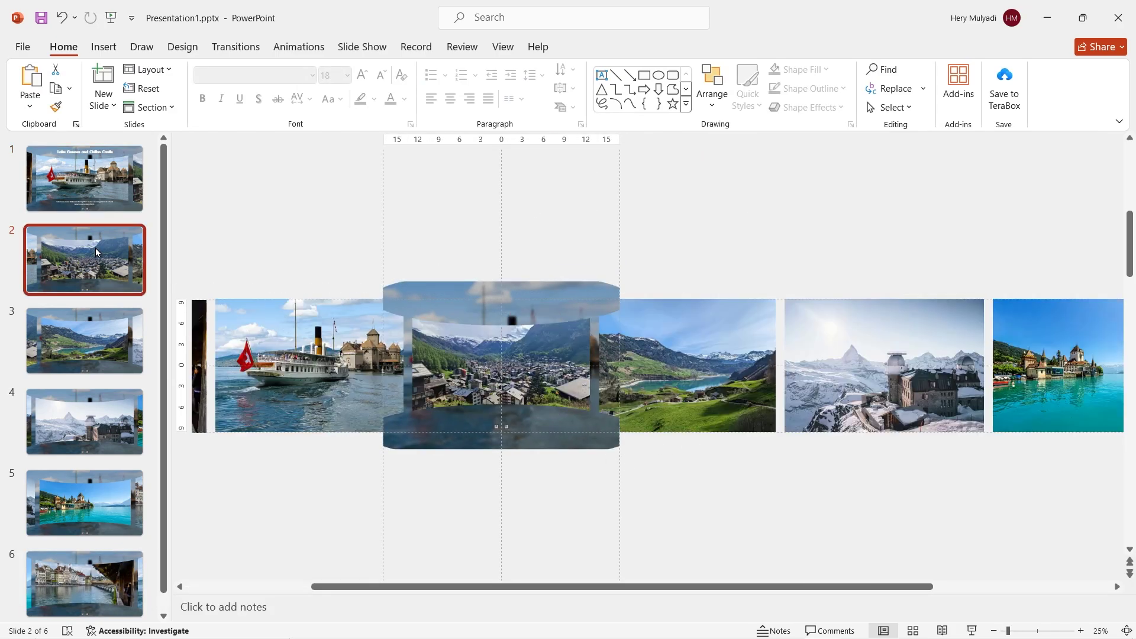
{"action": "left_click", "coordinate": [425, 411]}
{"action": "scroll", "coordinate": [609, 427], "scroll_direction": "up", "scroll_amount": 3, "text": "ctrl"}
{"action": "key", "text": "Escape"}
{"action": "left_click", "coordinate": [118, 48]}
{"action": "left_click", "coordinate": [593, 88]}
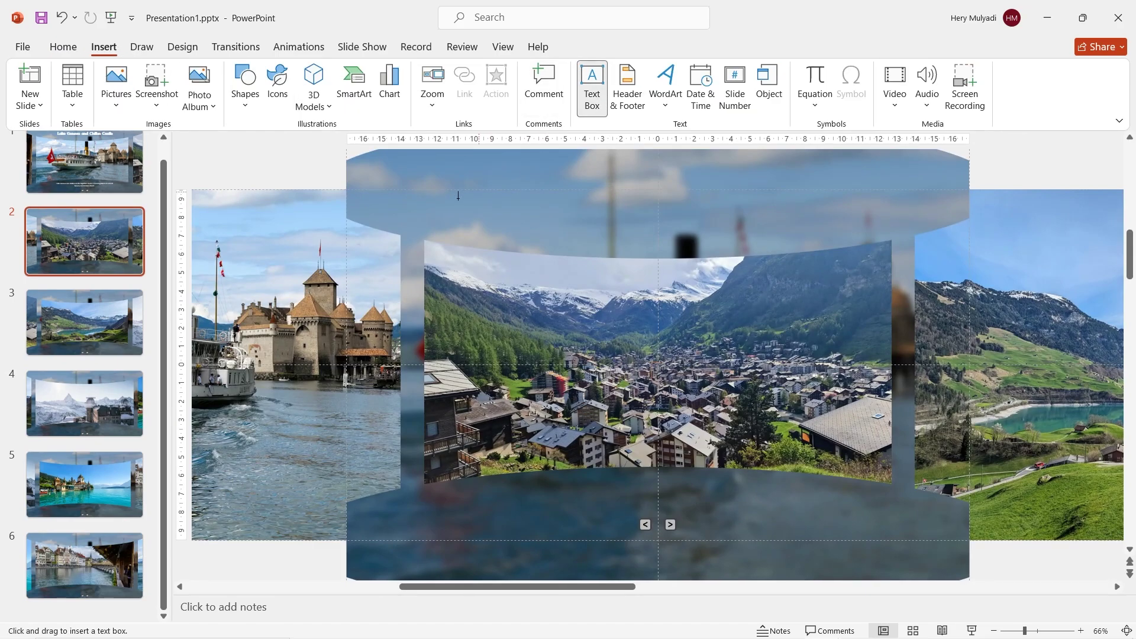
{"action": "left_click_drag", "start_coordinate": [411, 195], "coordinate": [899, 529]}
{"action": "key", "text": "ctrl+v"}
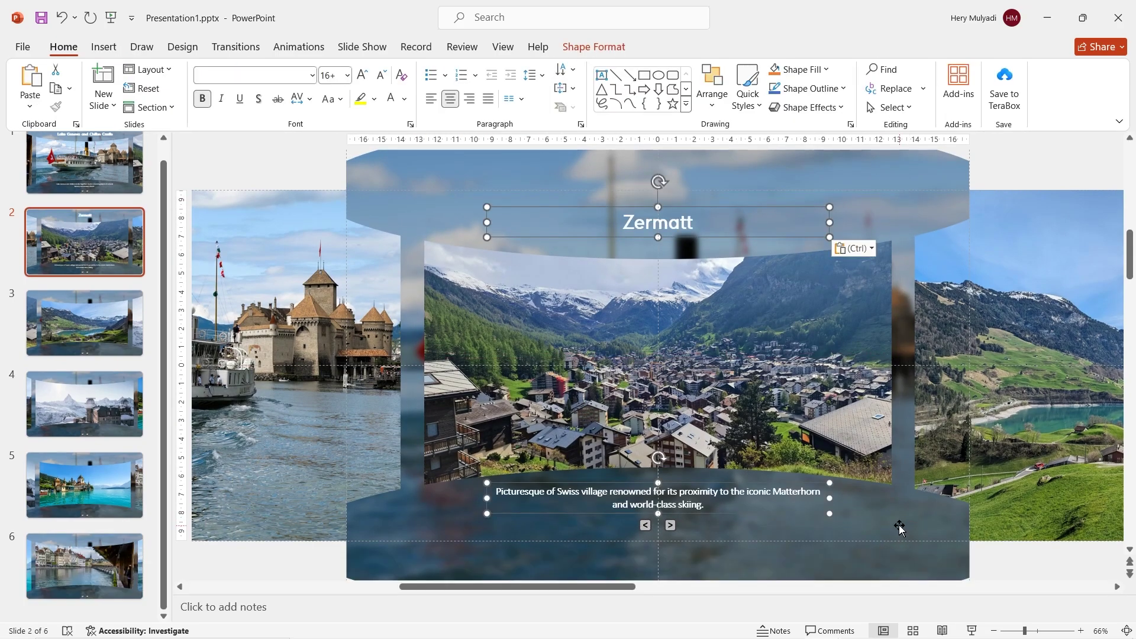
Copy the Zermatt picture into slide 2's background as a picture fill with sharpness -100% and reduced brightness
{"action": "left_click", "coordinate": [555, 349]}
{"action": "right_click", "coordinate": [554, 349]}
{"action": "left_click", "coordinate": [587, 328]}
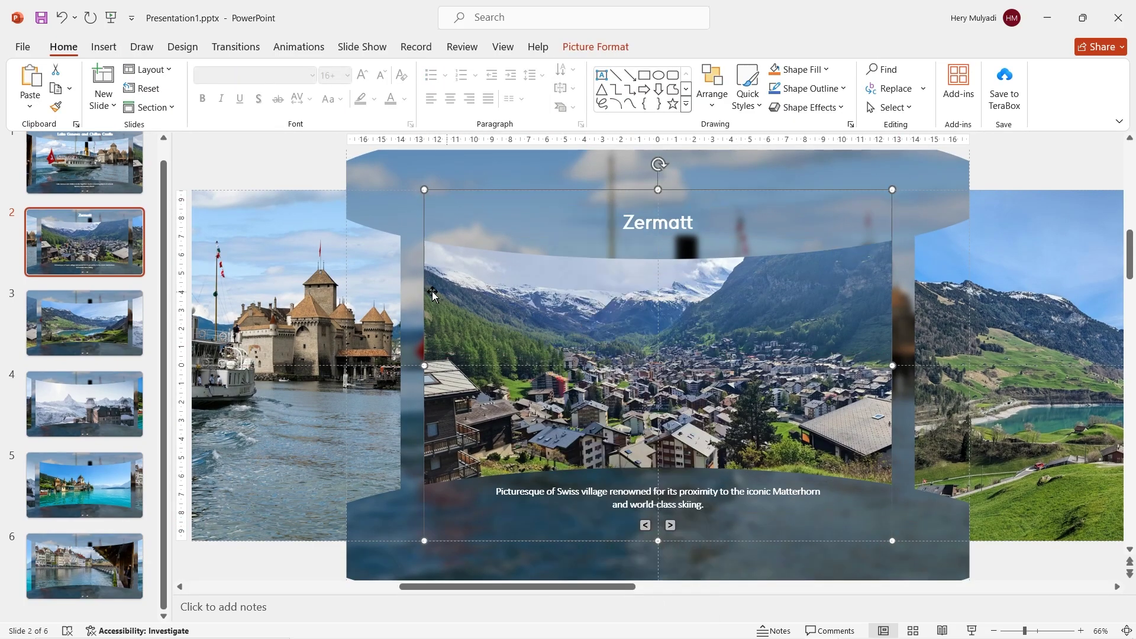
{"action": "right_click", "coordinate": [408, 334]}
{"action": "left_click", "coordinate": [477, 527]}
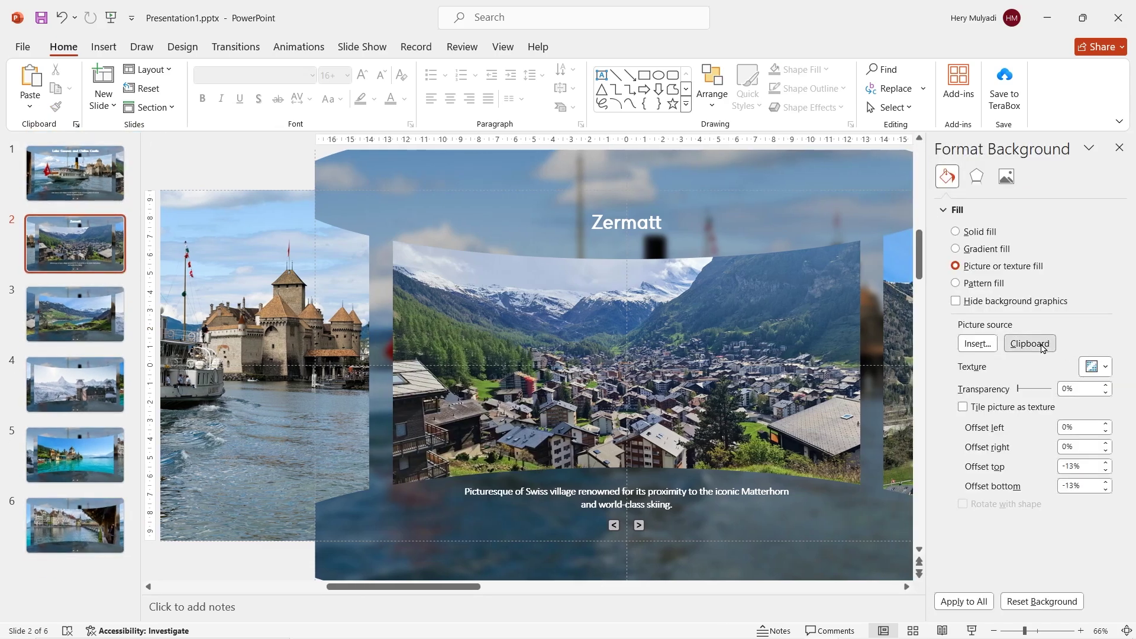
{"action": "left_click", "coordinate": [1042, 348]}
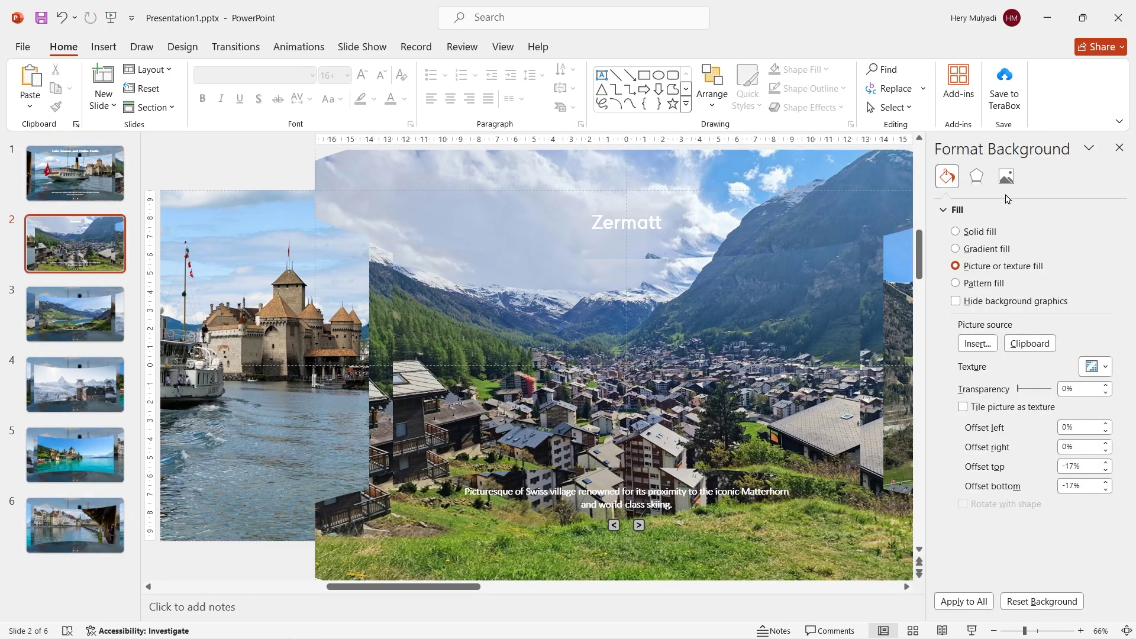
{"action": "left_click", "coordinate": [1006, 177]}
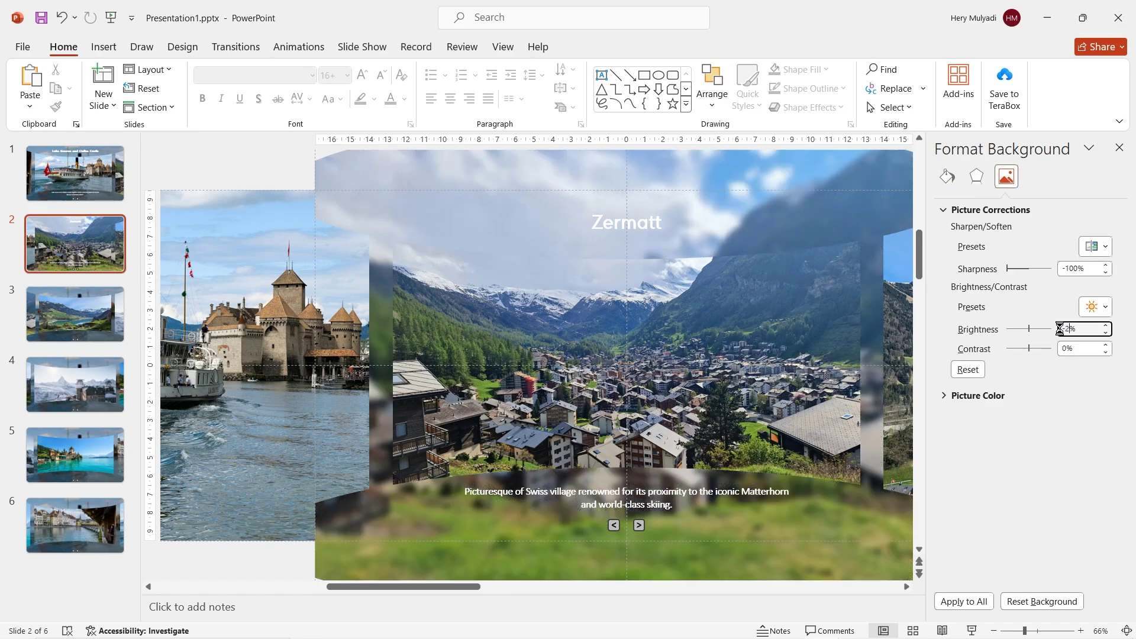
Add the title Lake Lungern above the centred picture on slide 3 and the alpine lake description below it
{"action": "left_click", "coordinate": [63, 307]}
{"action": "left_click", "coordinate": [103, 47]}
{"action": "left_click", "coordinate": [592, 89]}
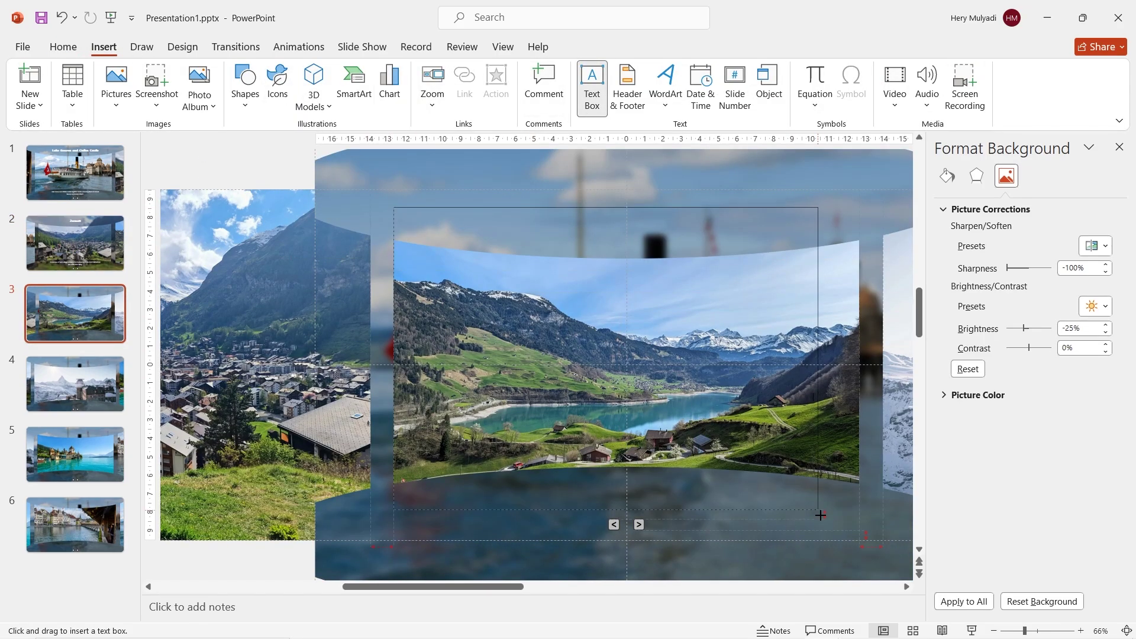
{"action": "key", "text": "ctrl+v"}
Copy the Lake Lungern picture into slide 3's background as a picture fill with sharpness -100% and brightness -25%
{"action": "right_click", "coordinate": [440, 394]}
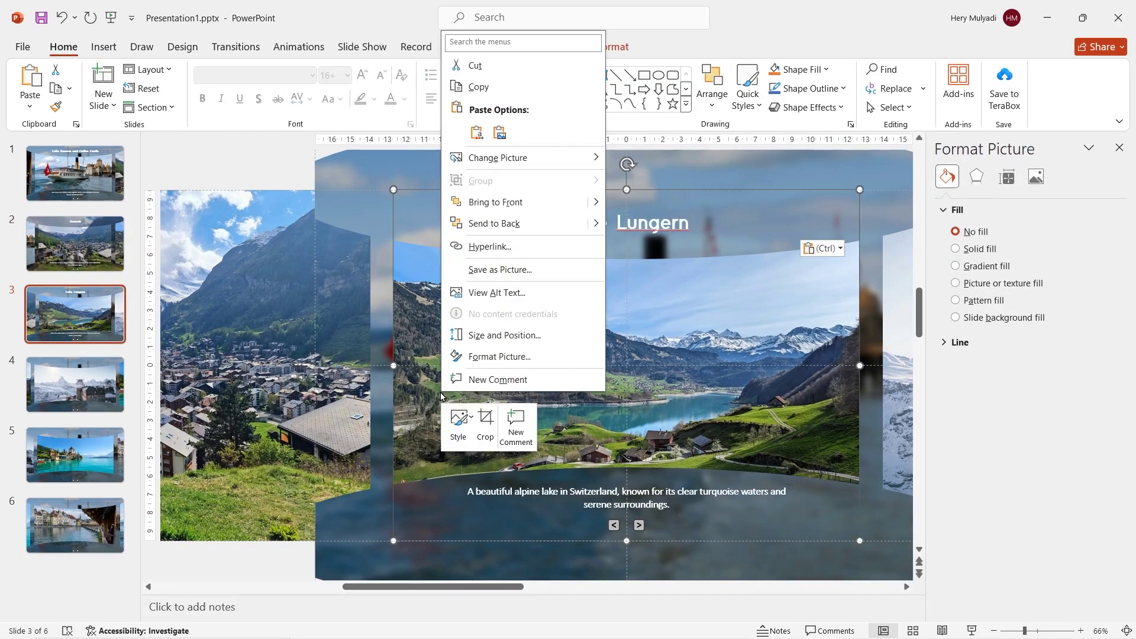
{"action": "key", "text": "Escape"}
{"action": "left_click", "coordinate": [381, 317]}
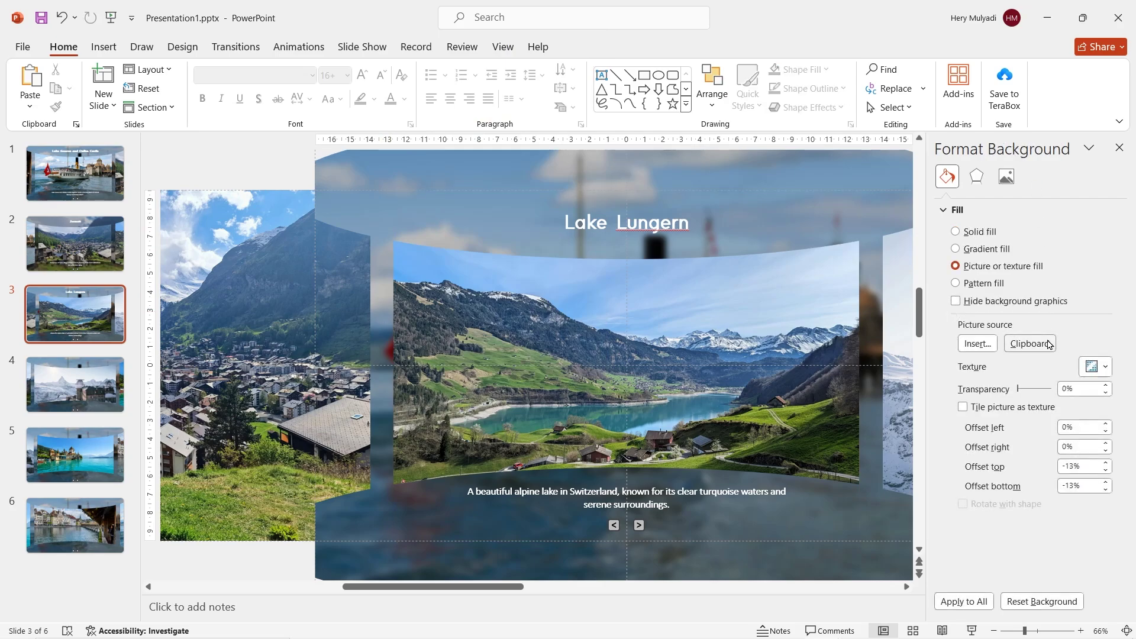
{"action": "left_click", "coordinate": [1030, 344]}
{"action": "left_click", "coordinate": [1006, 177]}
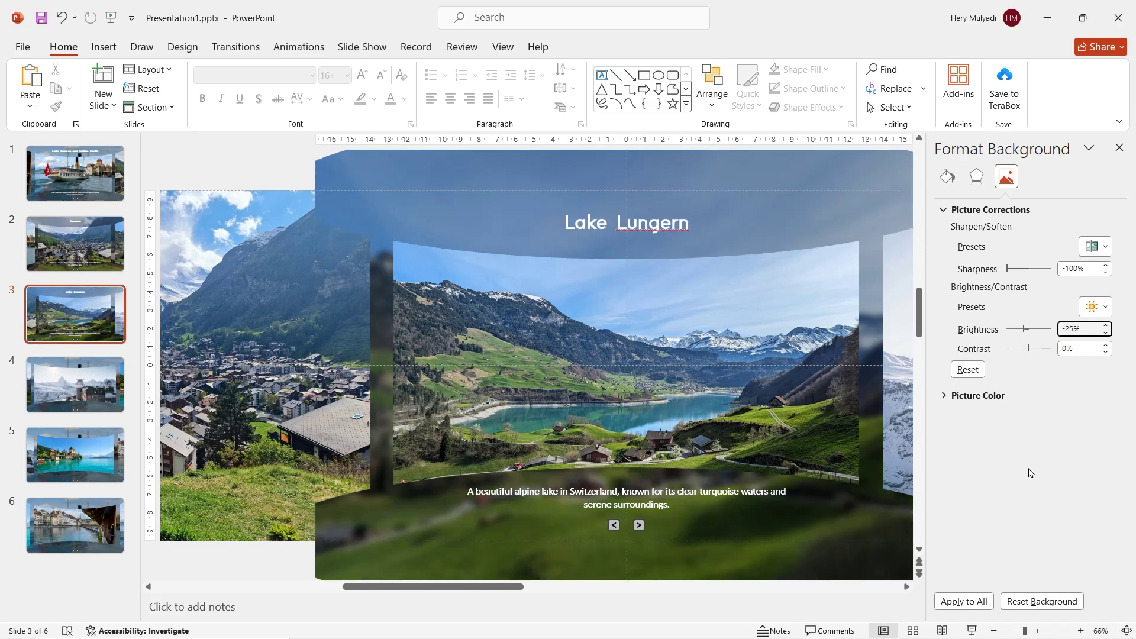
Add the title The Gornergrat Observatory above the centred picture on slide 4 and its Matterhorn views description below it
{"action": "left_click", "coordinate": [81, 387]}
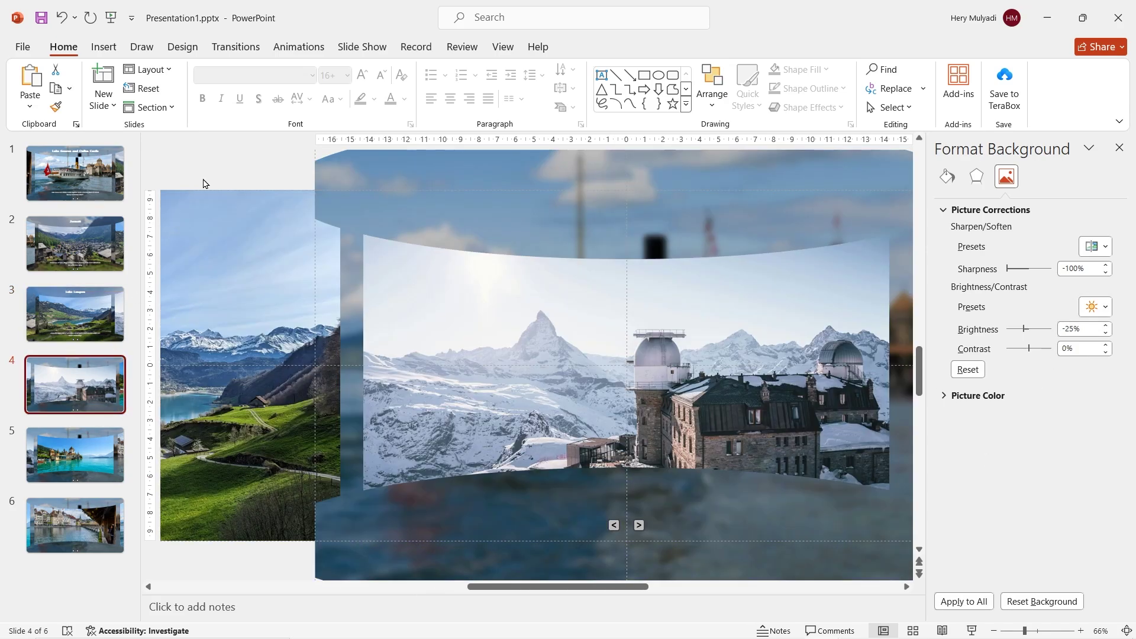
{"action": "left_click", "coordinate": [103, 46]}
{"action": "left_click", "coordinate": [593, 88]}
{"action": "left_click_drag", "start_coordinate": [363, 198], "coordinate": [883, 513]}
{"action": "key", "text": "ctrl+v"}
Copy the observatory picture into slide 4's background as a picture fill with sharpness -100% and brightness -25%
{"action": "right_click", "coordinate": [531, 395]}
{"action": "left_click", "coordinate": [583, 223]}
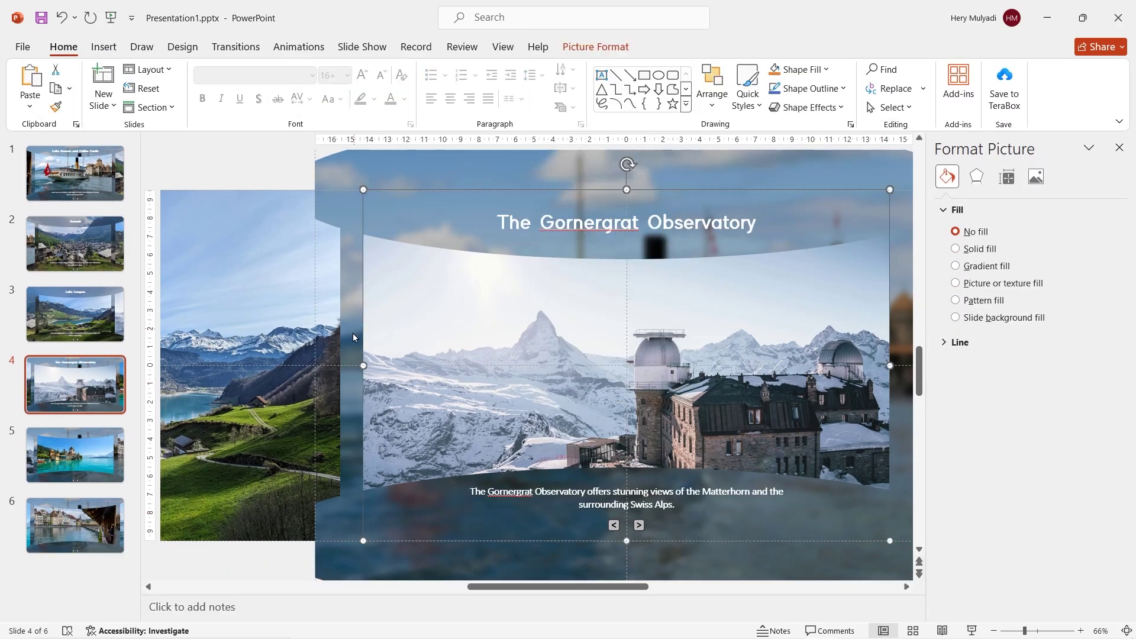
{"action": "left_click", "coordinate": [352, 337]}
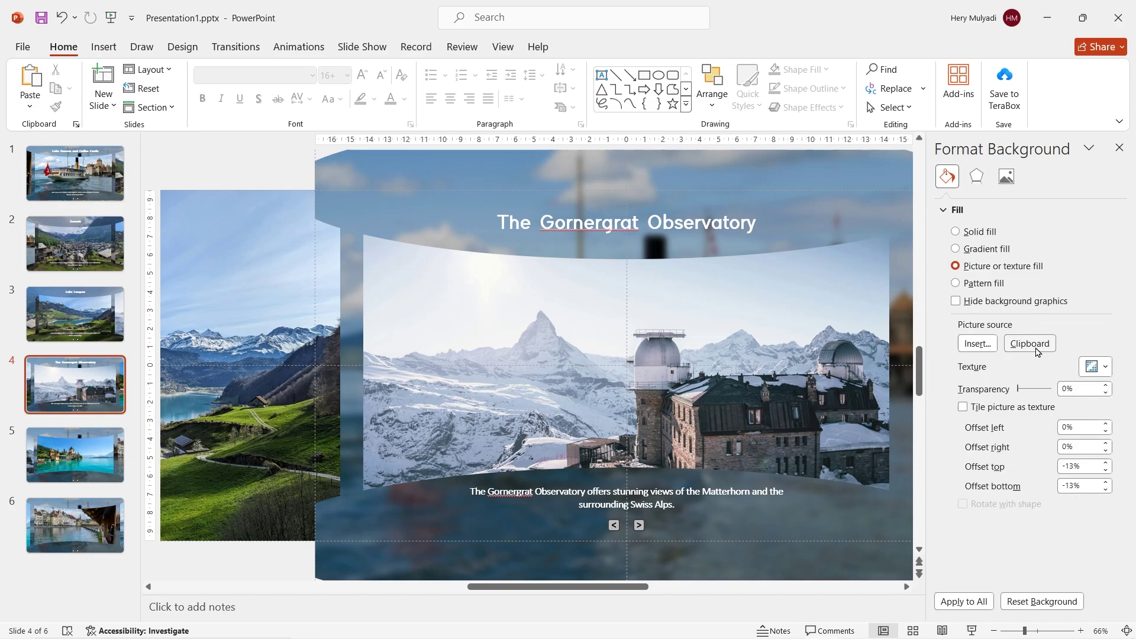
{"action": "left_click", "coordinate": [1036, 349]}
{"action": "left_click", "coordinate": [1007, 177]}
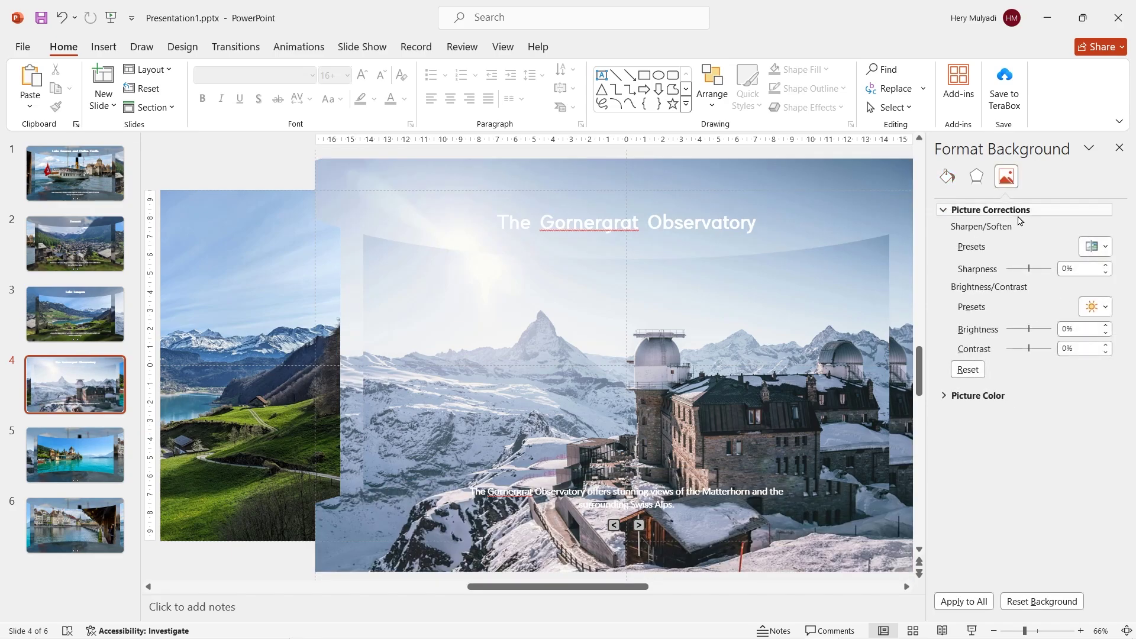
{"action": "left_click_drag", "start_coordinate": [1028, 268], "coordinate": [944, 269]}
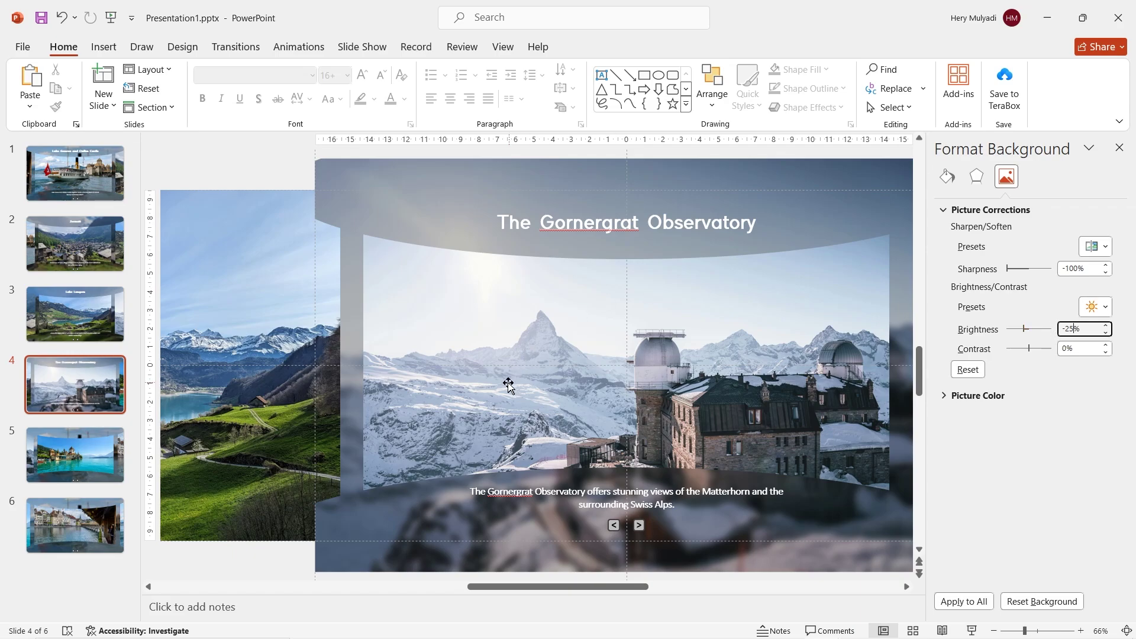
Add the title Oberhofen Castle above the centred picture on slide 5 and the Lake Thun castle description below it
{"action": "left_click", "coordinate": [89, 454]}
{"action": "left_click", "coordinate": [112, 48]}
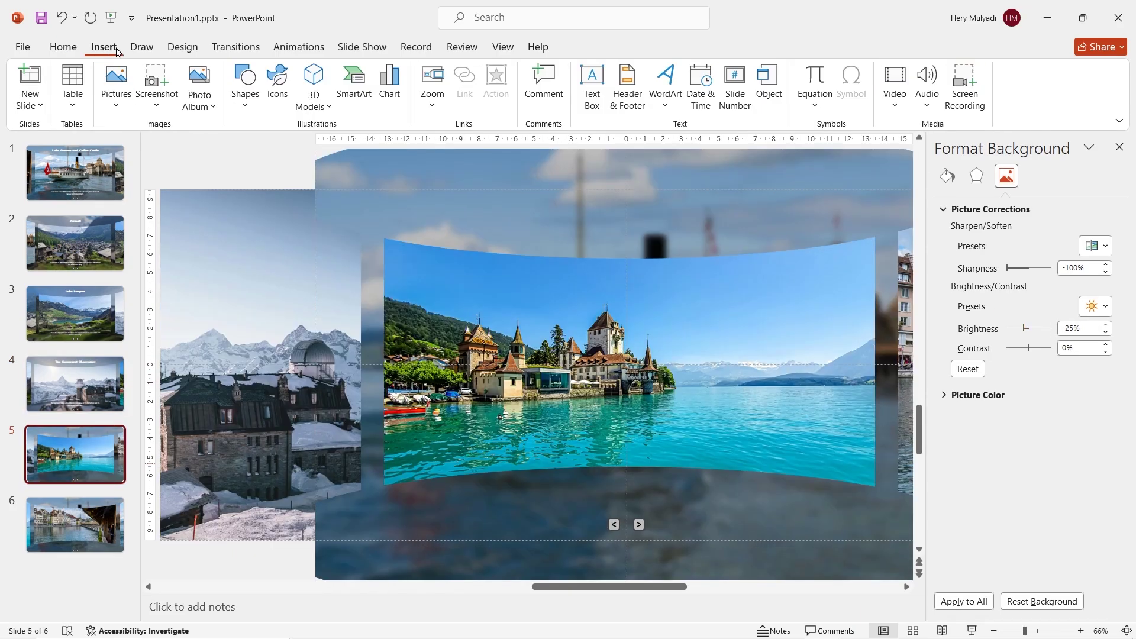
{"action": "left_click", "coordinate": [587, 98]}
{"action": "key", "text": "ctrl+v"}
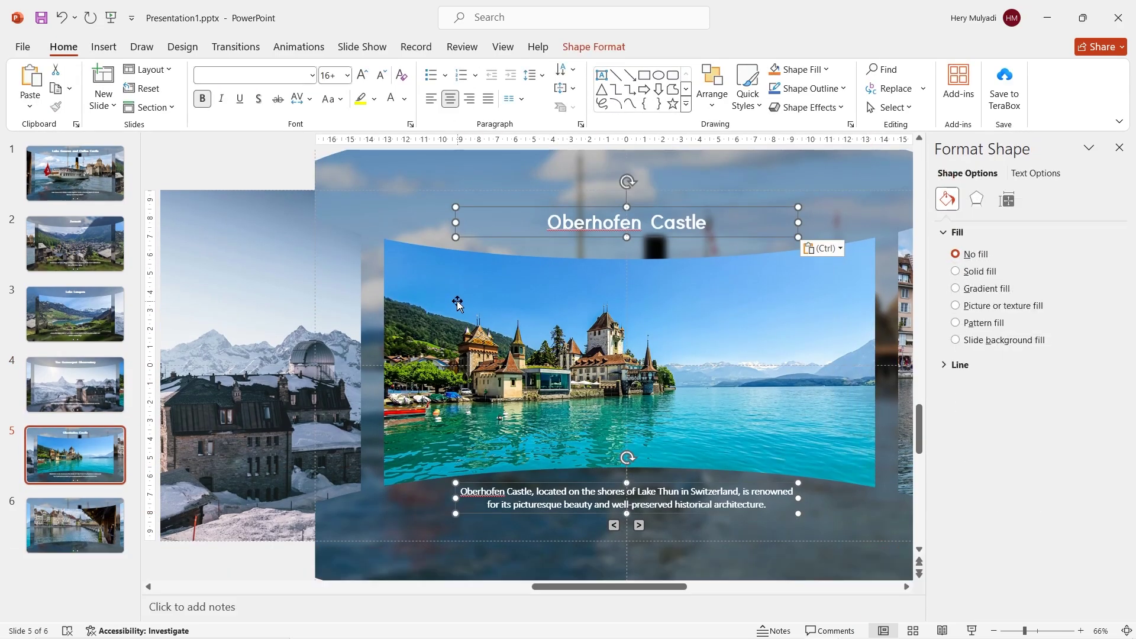
Copy the Oberhofen Castle picture into slide 5's background as a picture fill with sharpness -100% and brightness -25%
{"action": "right_click", "coordinate": [459, 306]}
{"action": "left_click", "coordinate": [490, 336]}
{"action": "left_click", "coordinate": [371, 319]}
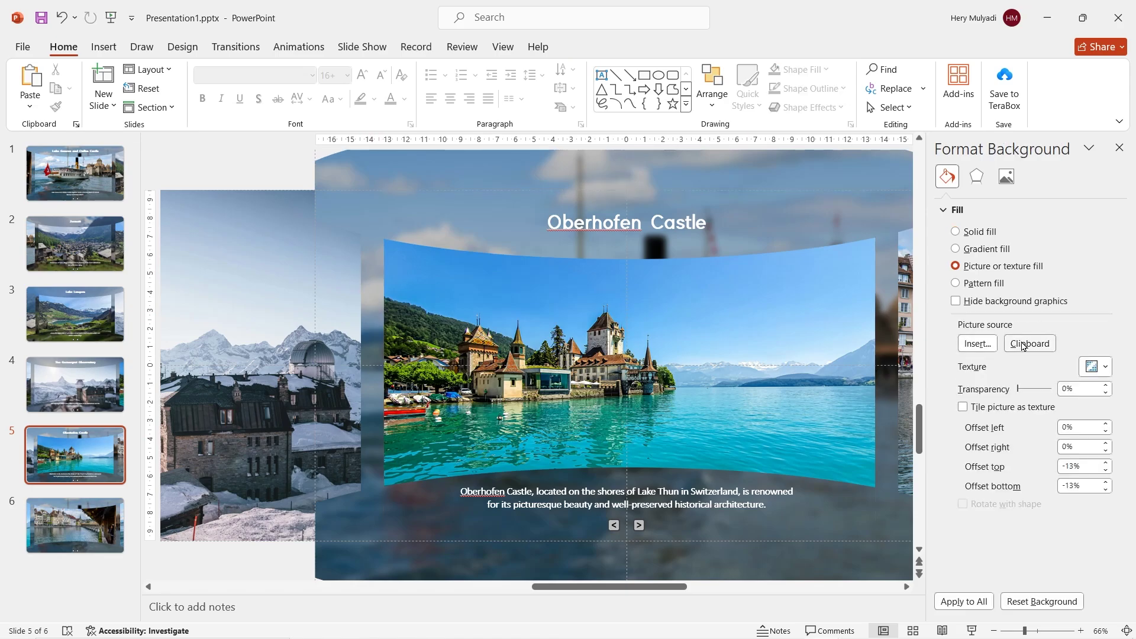
{"action": "left_click", "coordinate": [1024, 346]}
{"action": "left_click", "coordinate": [1006, 176]}
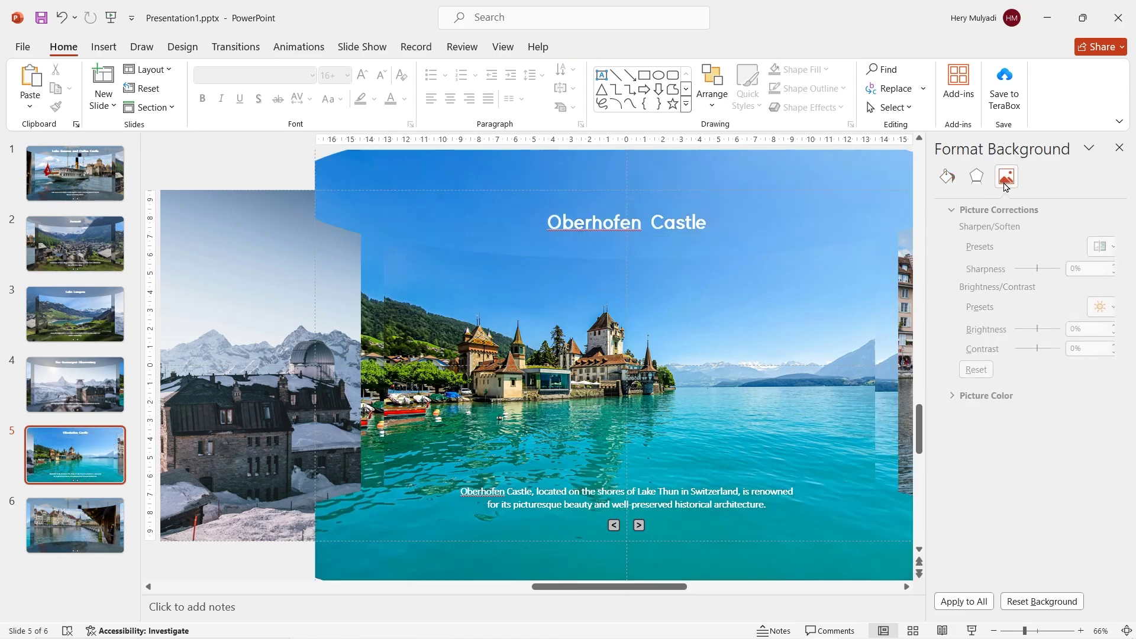
{"action": "left_click_drag", "start_coordinate": [979, 269], "coordinate": [982, 274]}
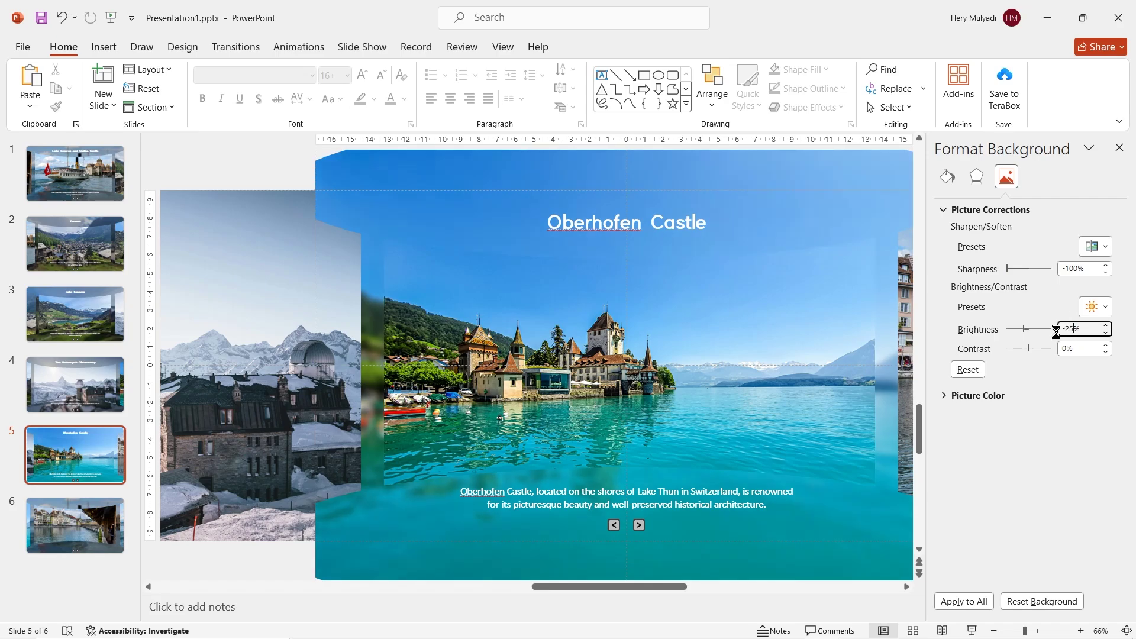
Add the title Lucerne above the centred wooden bridge picture on slide 6 and the Chapel Bridge description below it
{"action": "left_click", "coordinate": [75, 526]}
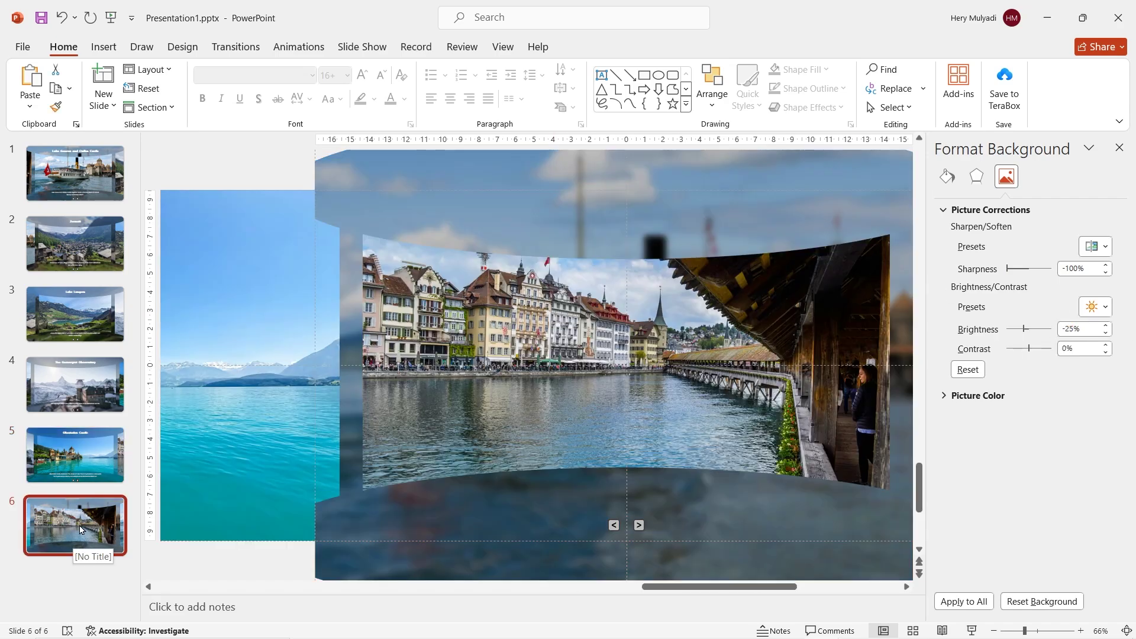
{"action": "left_click", "coordinate": [104, 47]}
{"action": "left_click", "coordinate": [592, 87]}
{"action": "left_click_drag", "start_coordinate": [827, 488], "coordinate": [887, 510]}
{"action": "key", "text": "ctrl+v"}
Copy the Lucerne picture into slide 6's background as a picture fill with sharpness -100% and brightness -25%
{"action": "left_click", "coordinate": [887, 503]}
{"action": "key", "text": "ctrl+c"}
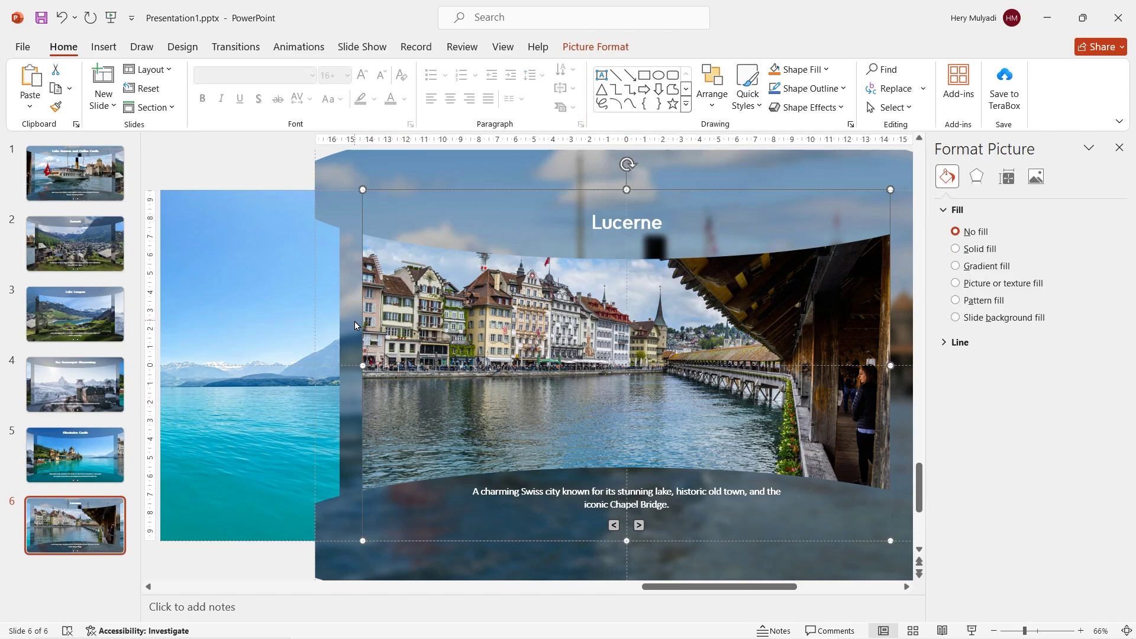
{"action": "left_click", "coordinate": [903, 510]}
{"action": "left_click", "coordinate": [1030, 343]}
{"action": "left_click", "coordinate": [1007, 176]}
{"action": "left_click_drag", "start_coordinate": [1029, 270], "coordinate": [1001, 270]}
{"action": "left_click_drag", "start_coordinate": [1074, 329], "coordinate": [1055, 328]}
{"action": "type", "text": "-25"}
{"action": "key", "text": "Return"}
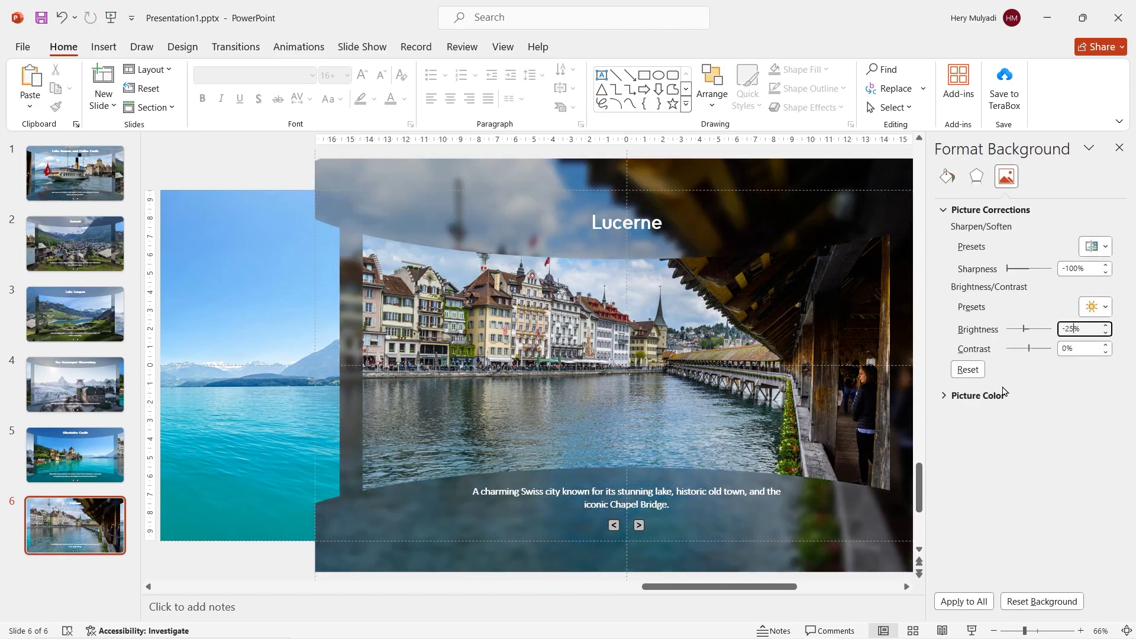
{"action": "left_click", "coordinate": [1120, 148]}
Apply the Morph transition with the Words effect option to all six slides
{"action": "scroll", "coordinate": [301, 498], "scroll_direction": "down", "scroll_amount": 2}
{"action": "scroll", "coordinate": [301, 500], "scroll_direction": "down", "scroll_amount": 2}
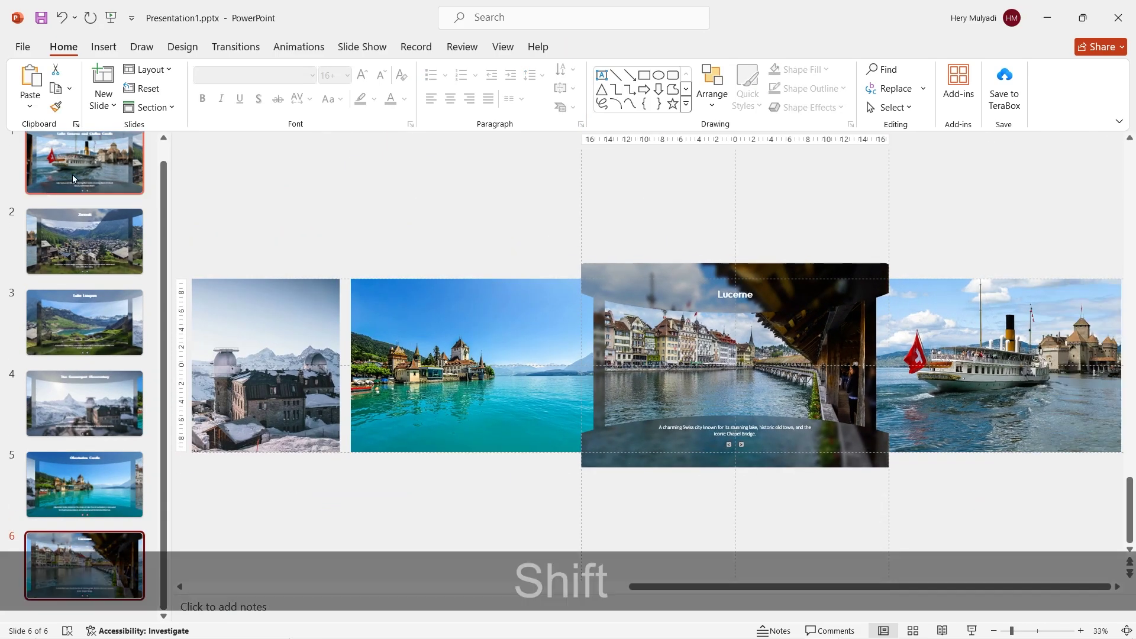
{"action": "left_click", "coordinate": [72, 175], "text": "shift"}
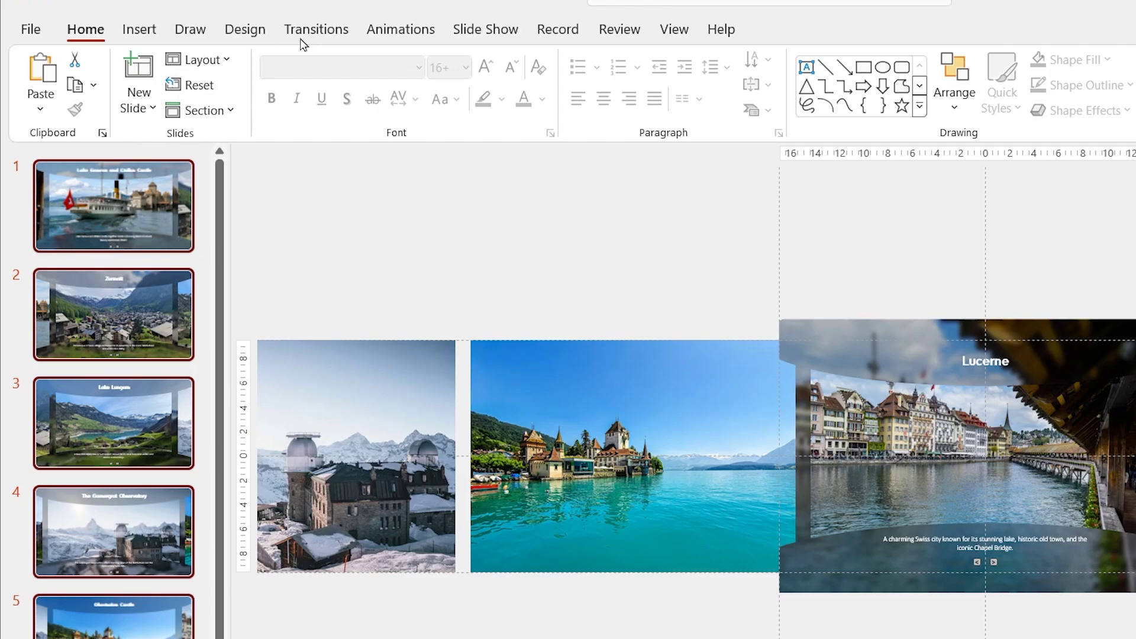
{"action": "left_click", "coordinate": [236, 46]}
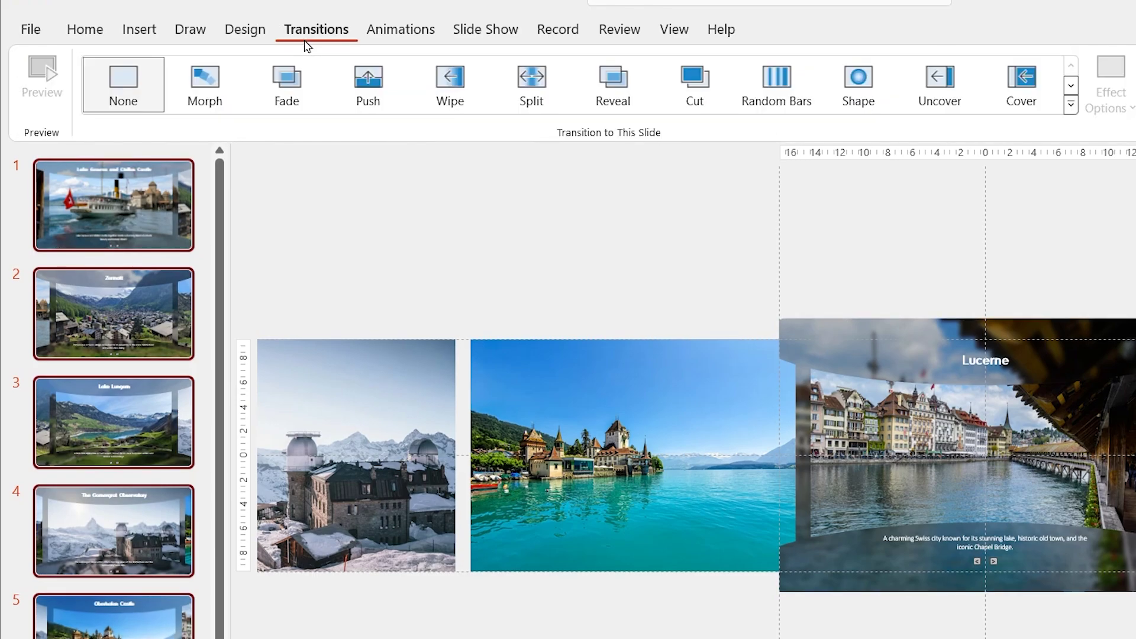
{"action": "left_click", "coordinate": [150, 75]}
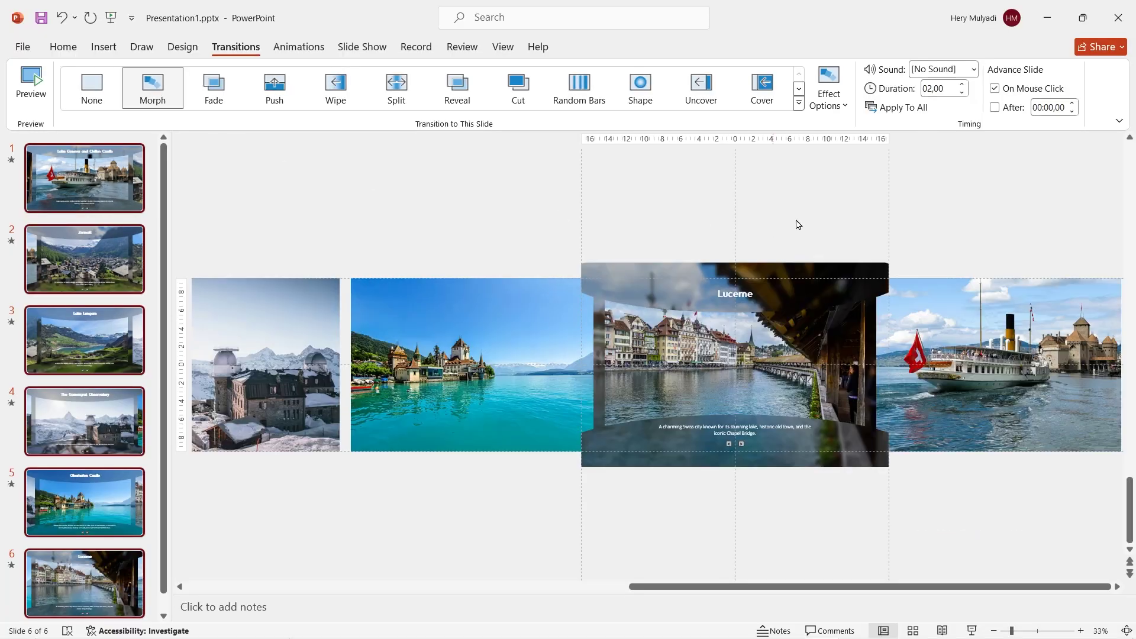
{"action": "left_click", "coordinate": [971, 86]}
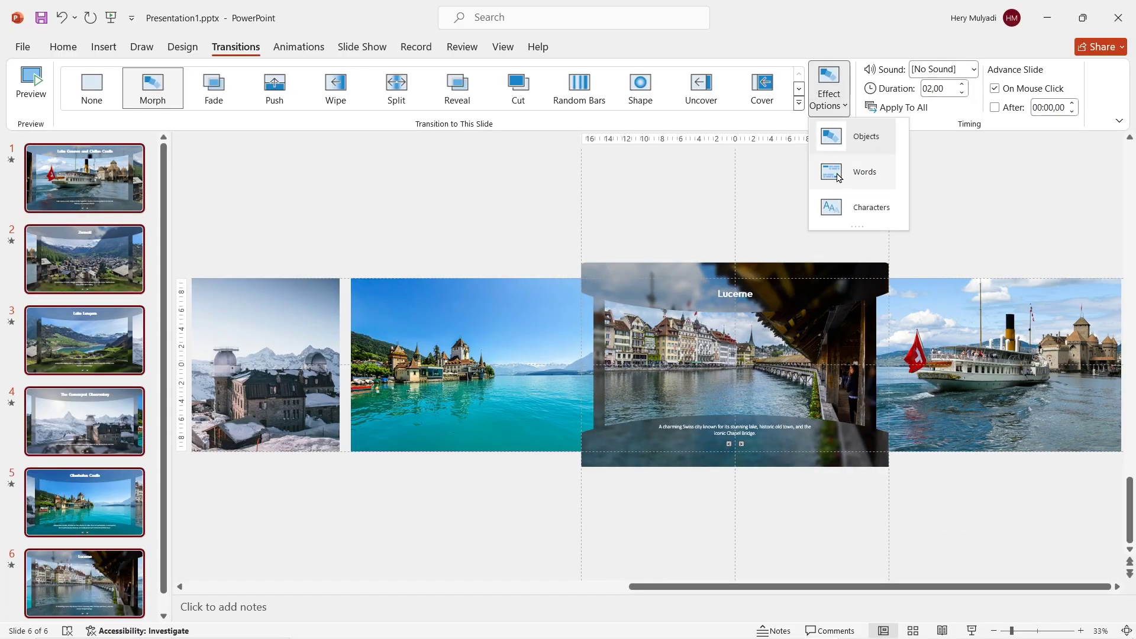
{"action": "left_click", "coordinate": [861, 137]}
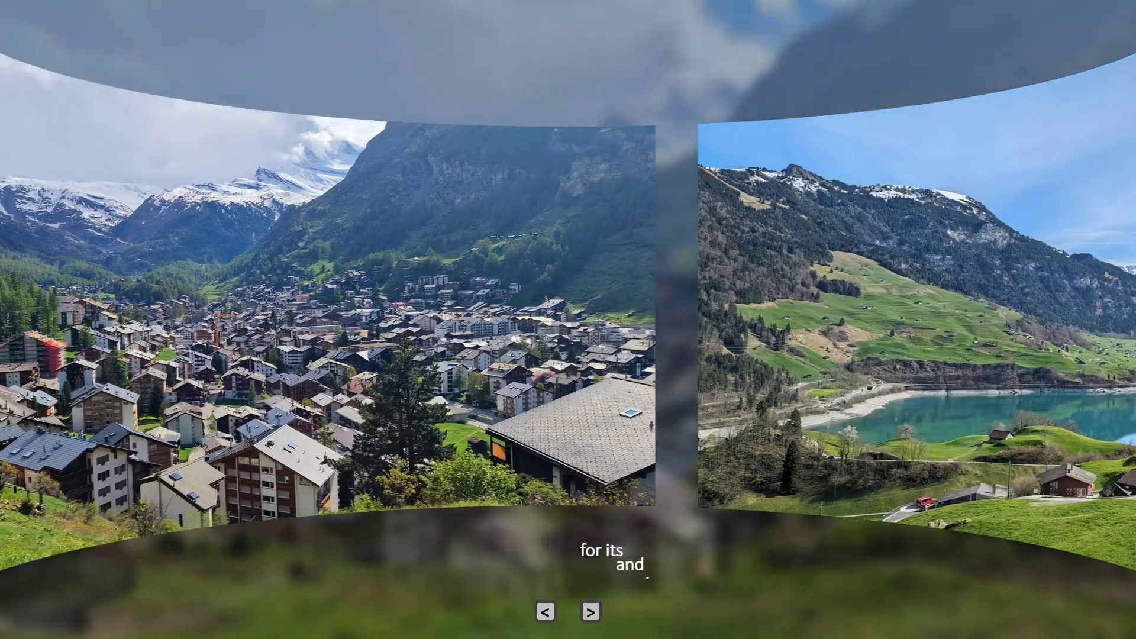
Play the slide show forward to Lucerne and back to Zermatt to check the Morph transitions in both directions
{"action": "key", "text": "Right"}
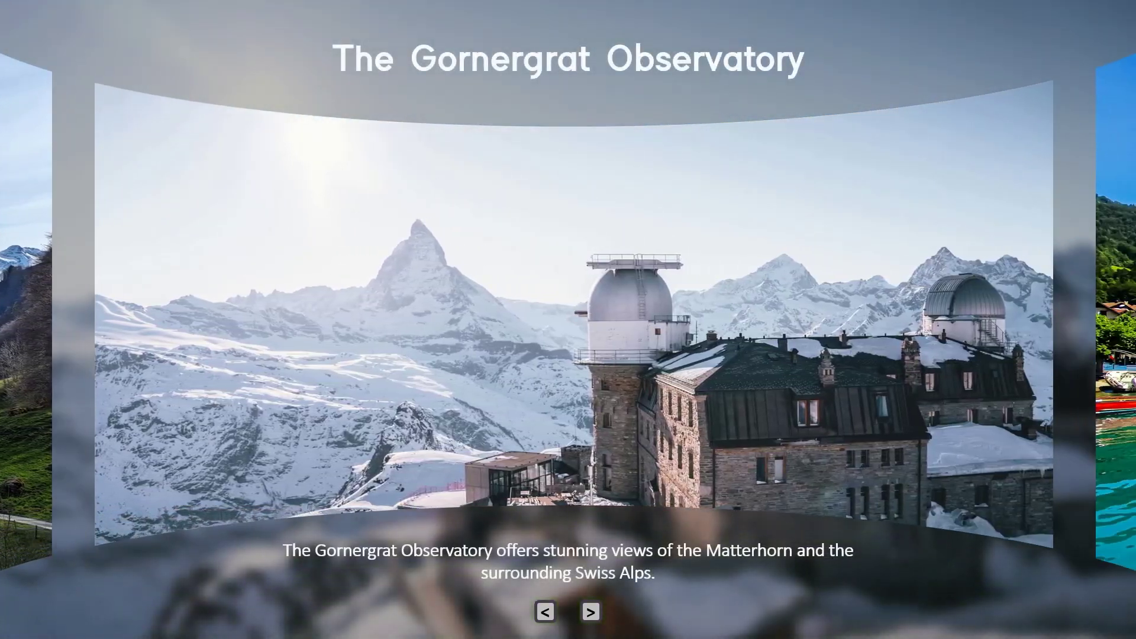
{"action": "key", "text": "Right"}
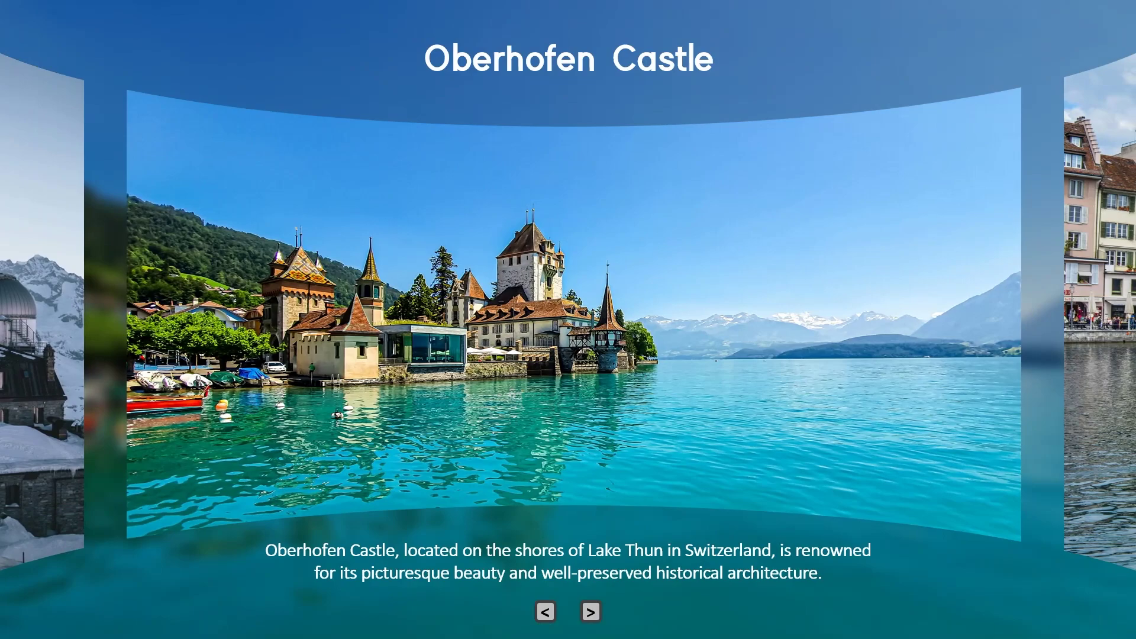
{"action": "key", "text": "Right"}
{"action": "key", "text": "Left"}
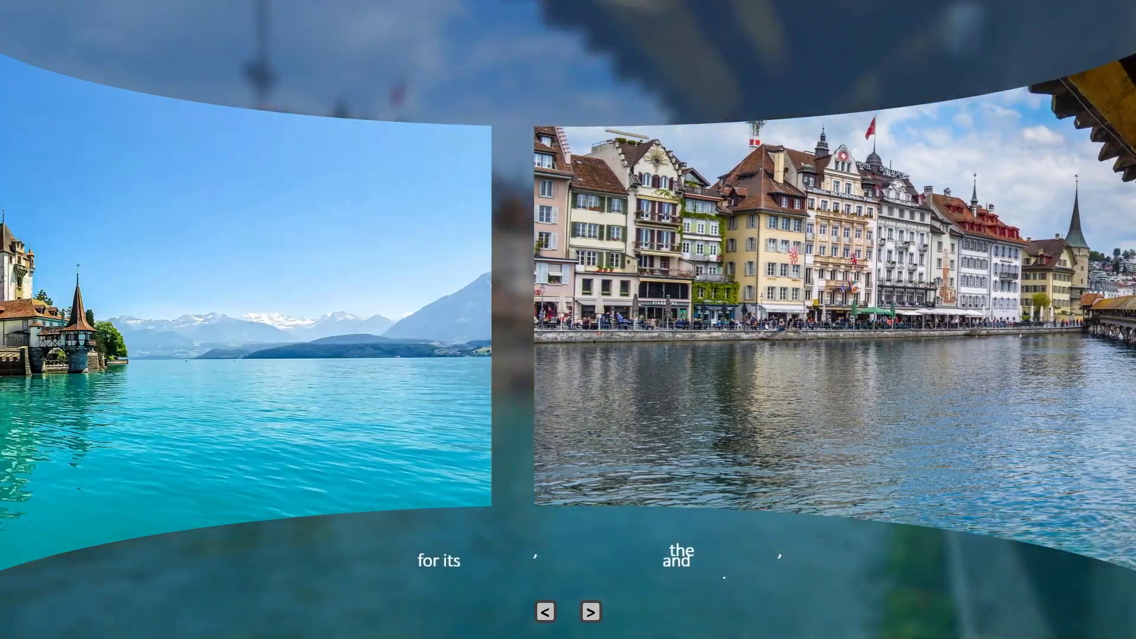
{"action": "key", "text": "Left"}
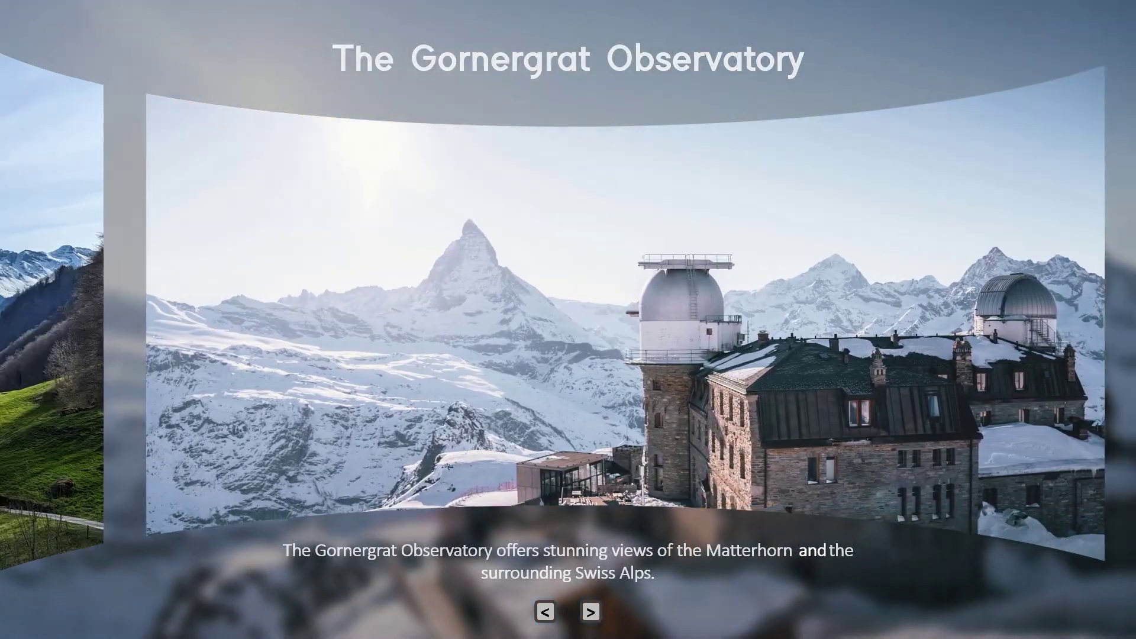
{"action": "key", "text": "Left"}
{"action": "key", "text": "Left"}
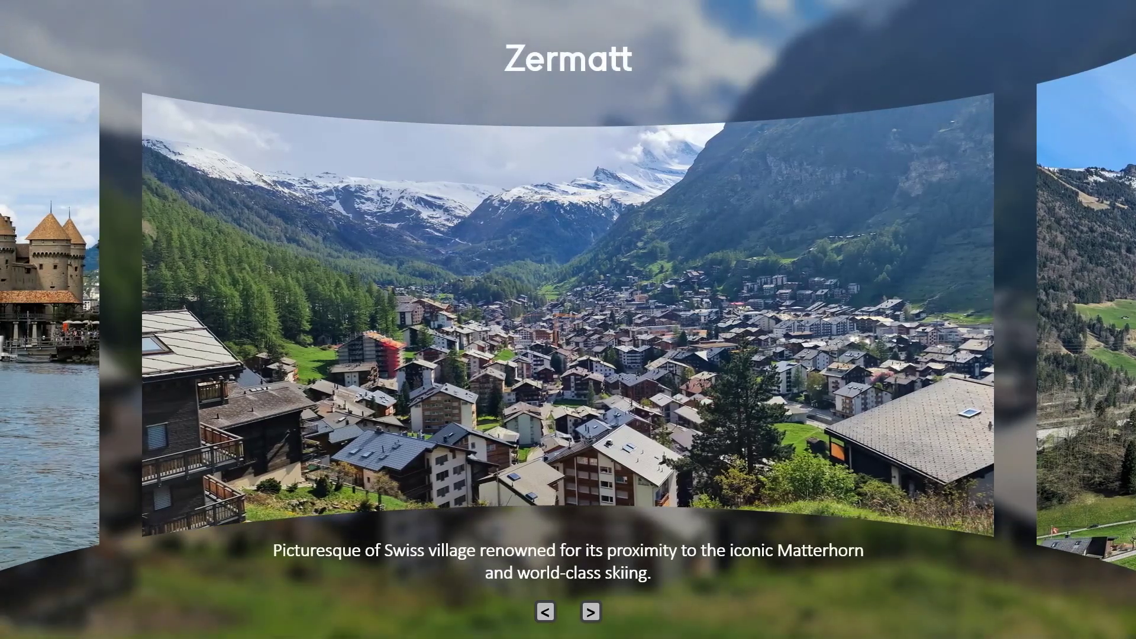